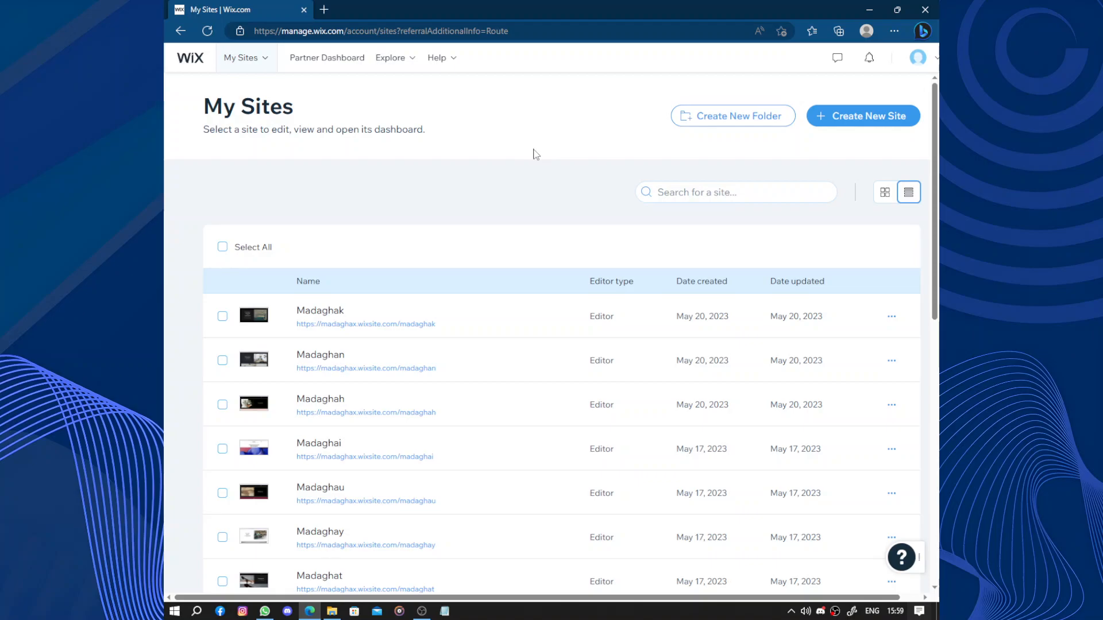
# - Start creating a new site and set its website type to Solar Energy System Manufacturer
pyautogui.scroll(-5, 536, 151)
pyautogui.scroll(5, 536, 151)
pyautogui.click(862, 118)
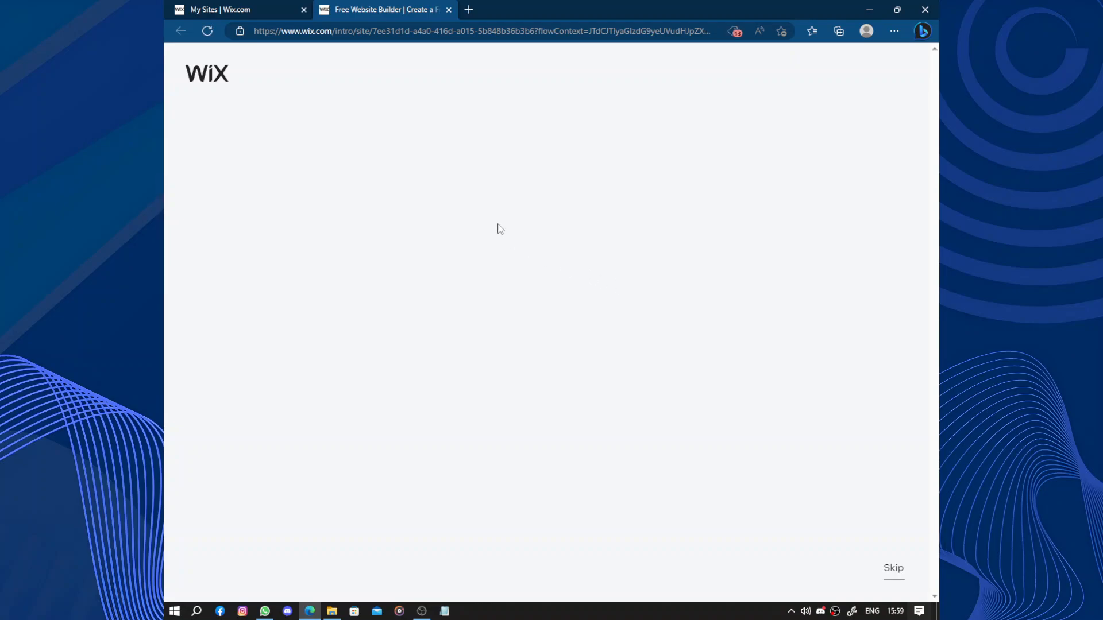
pyautogui.click(471, 201)
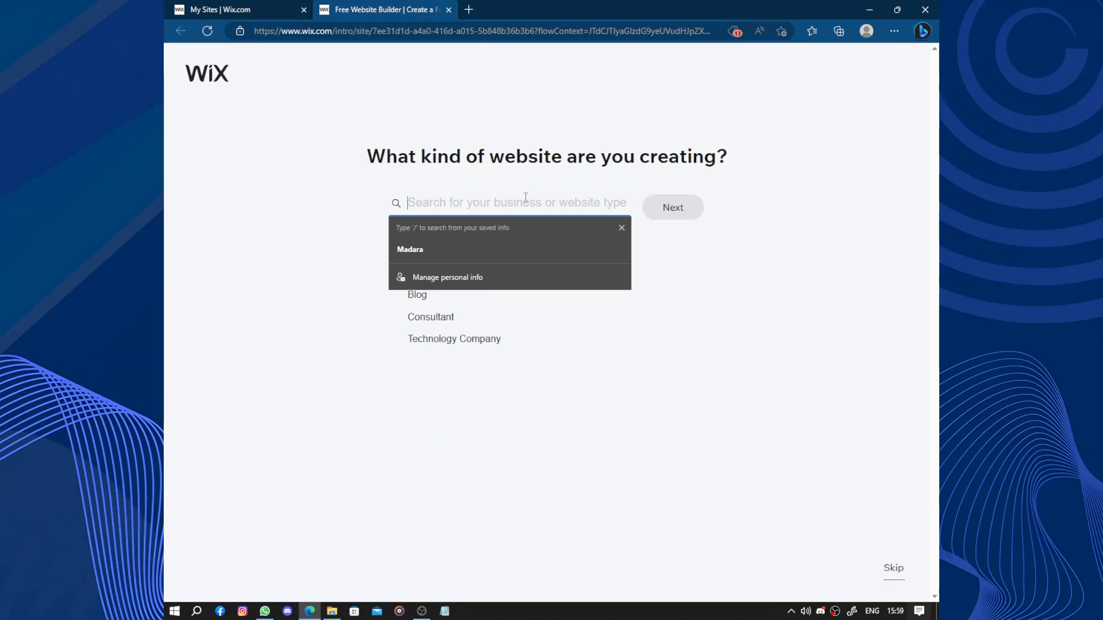
pyautogui.write('solar')
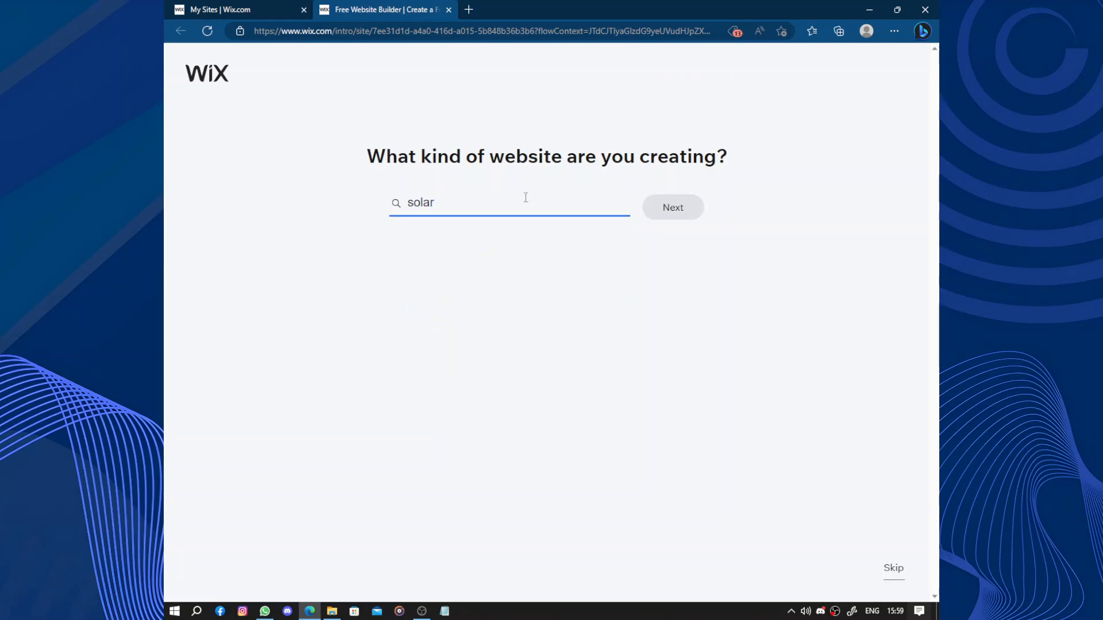
pyautogui.write(' e')
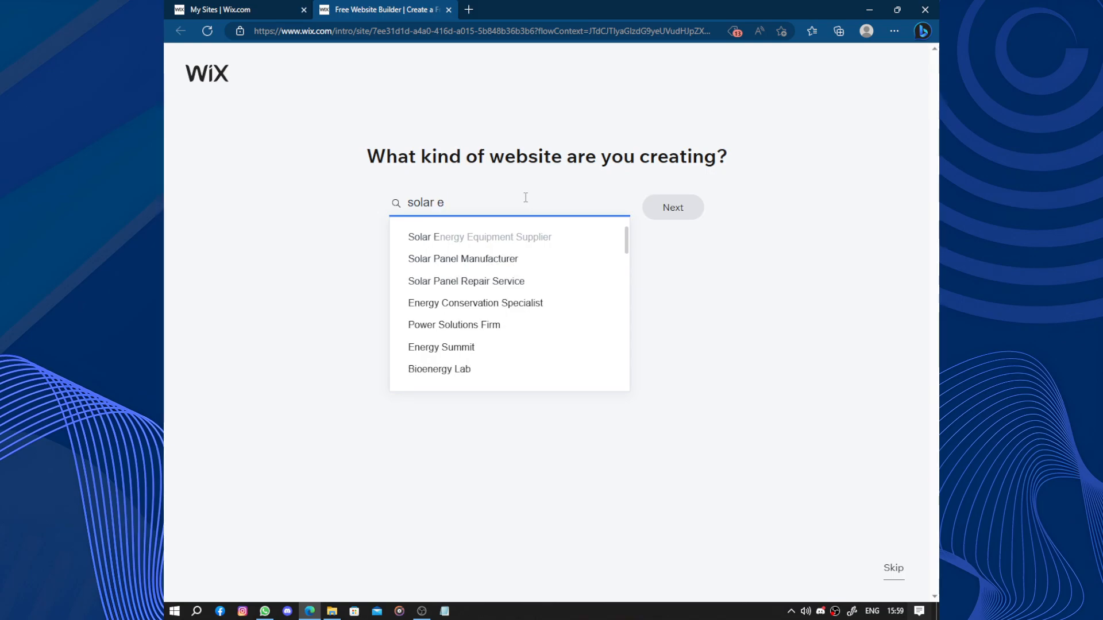
pyautogui.write('nergy')
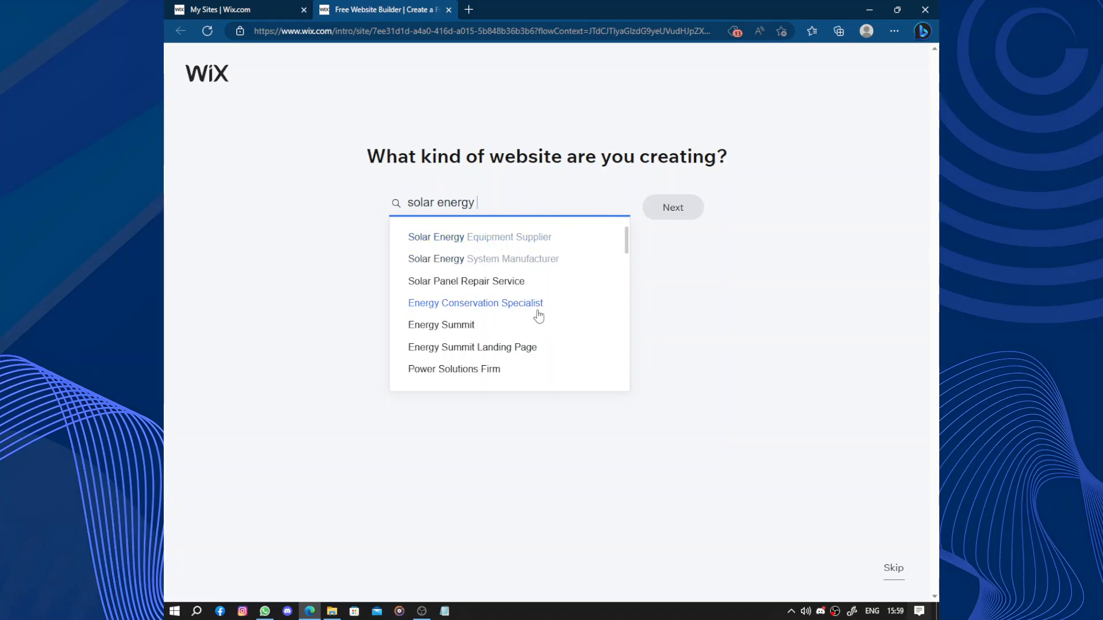
pyautogui.click(560, 272)
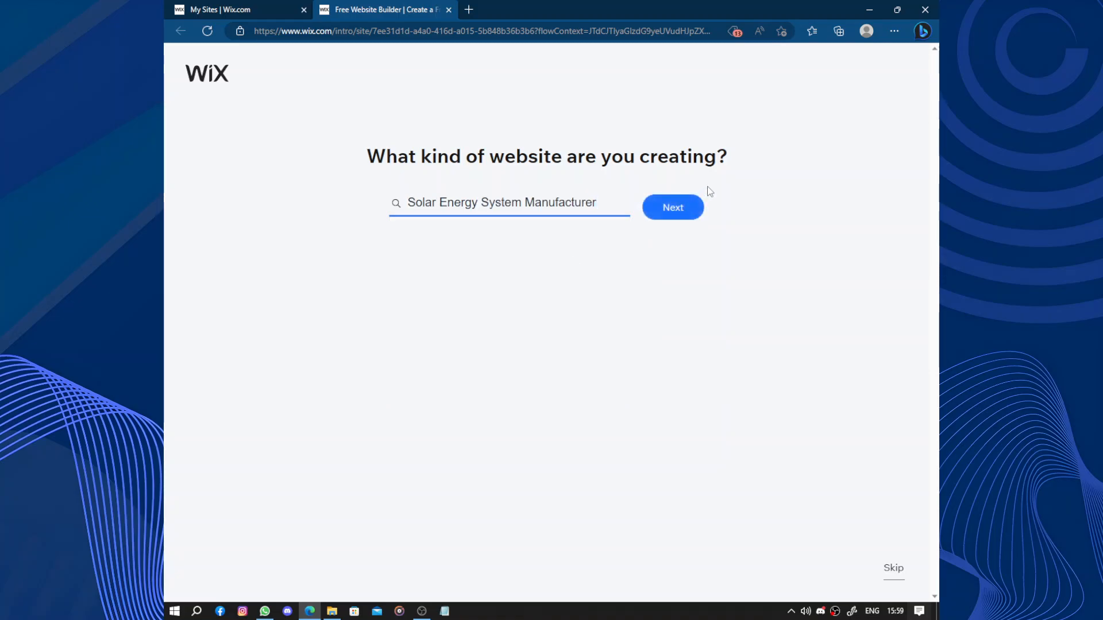
pyautogui.click(684, 209)
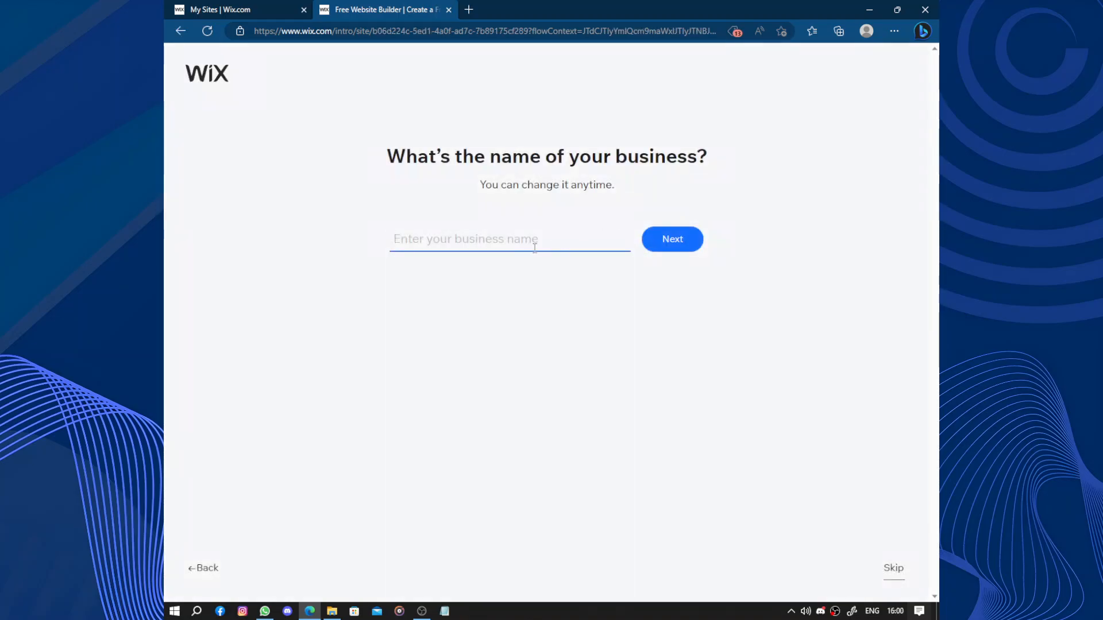
# - Name the business Madaghaf and continue the site setup
pyautogui.click(534, 248)
pyautogui.write('M')
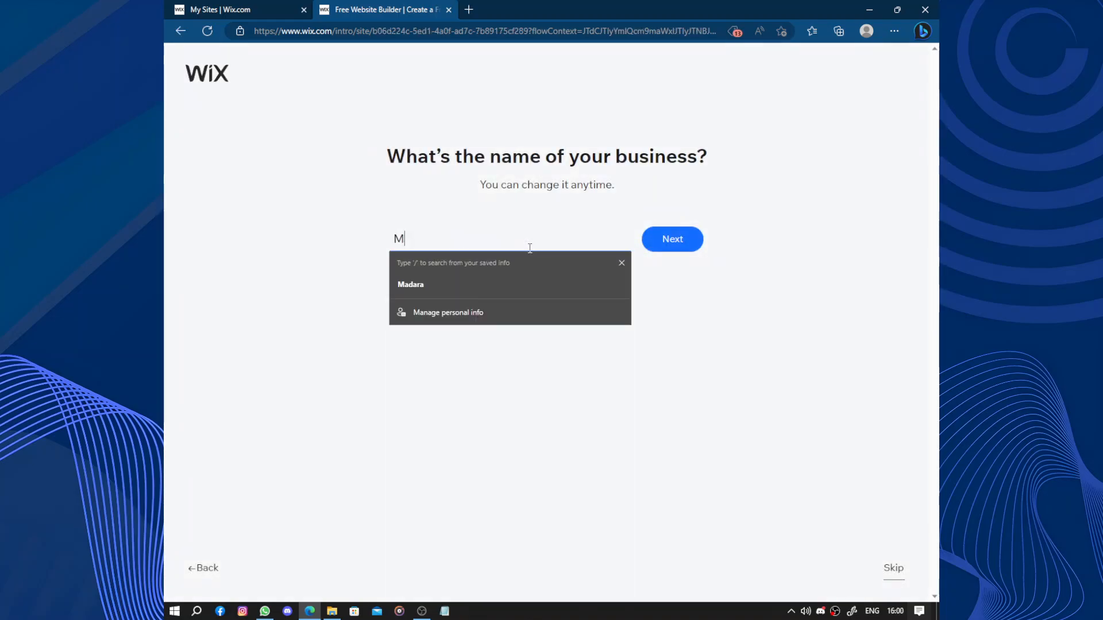
pyautogui.write('adagha')
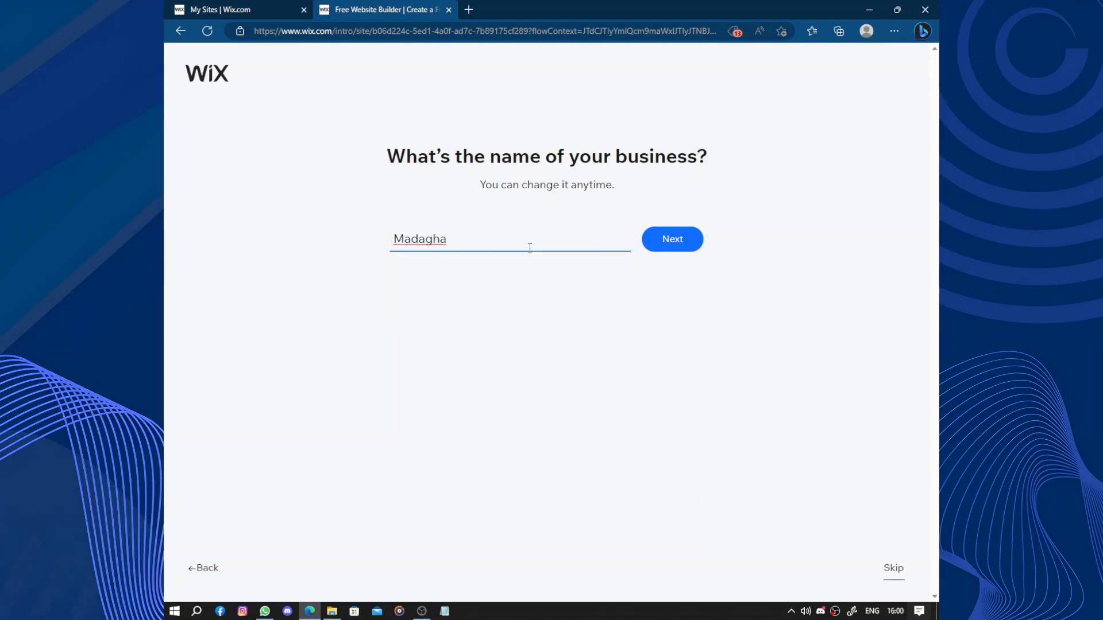
pyautogui.write('f')
pyautogui.click(660, 245)
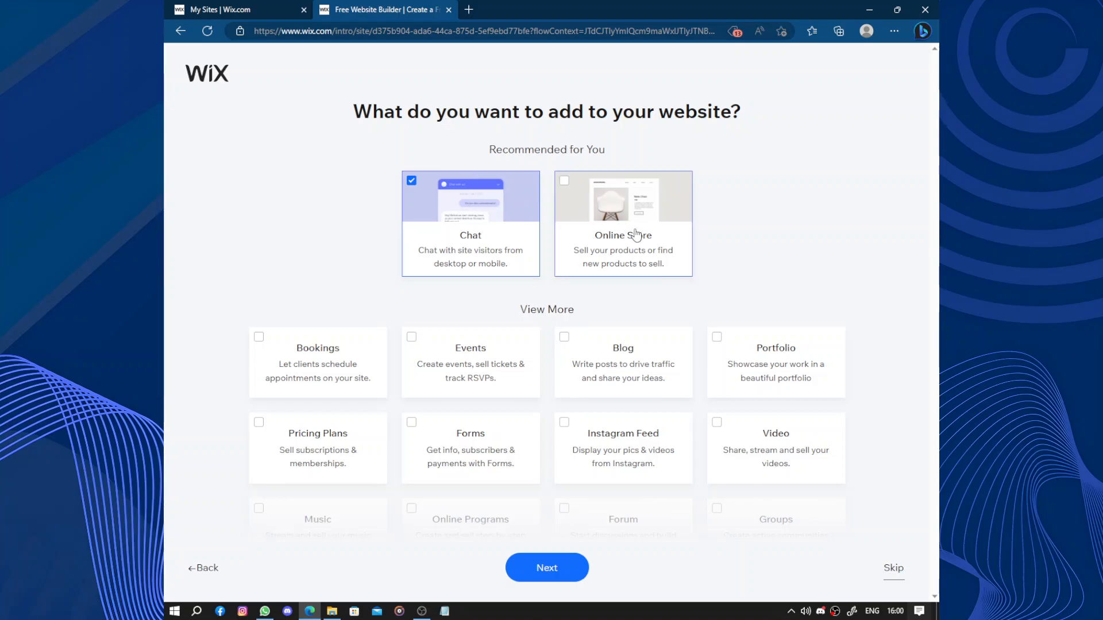
# - Keep only the recommended Chat feature and choose to get a custom-built site
pyautogui.scroll(-4, 636, 234)
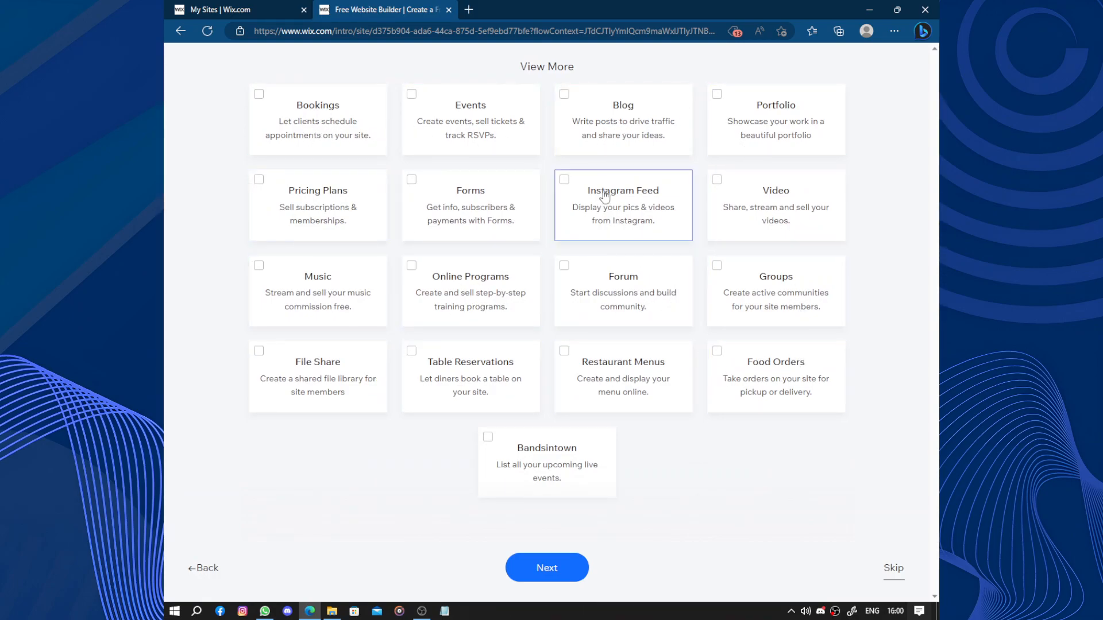
pyautogui.scroll(4, 597, 196)
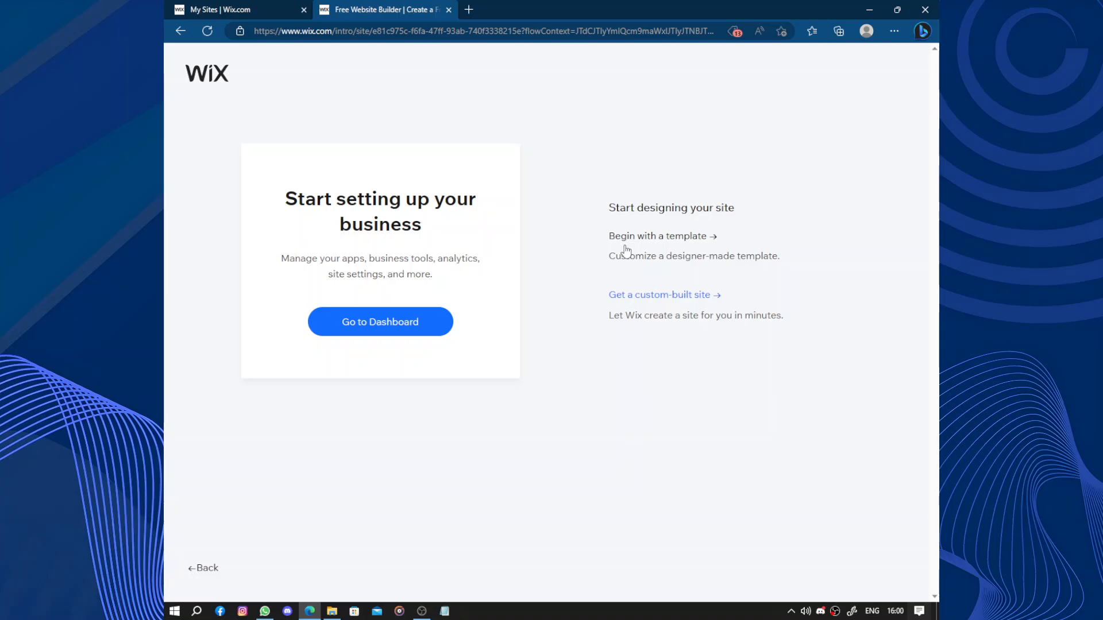
pyautogui.click(637, 301)
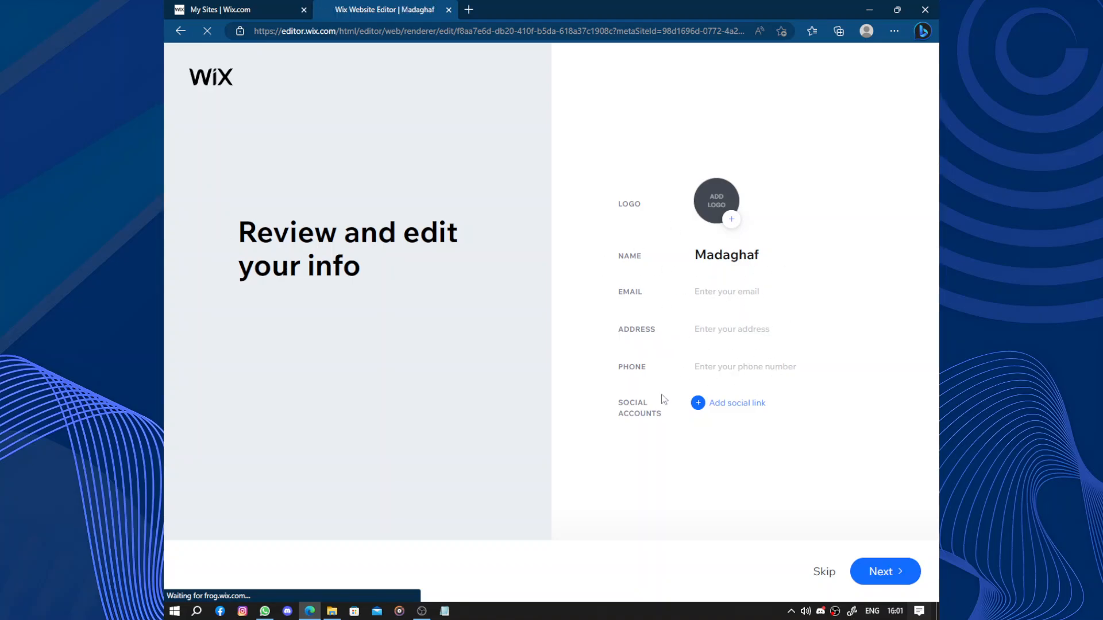
# - Add four blank social link entries to the business info and continue to the theme choice
pyautogui.click(698, 403)
pyautogui.click(698, 424)
pyautogui.click(698, 444)
pyautogui.click(698, 464)
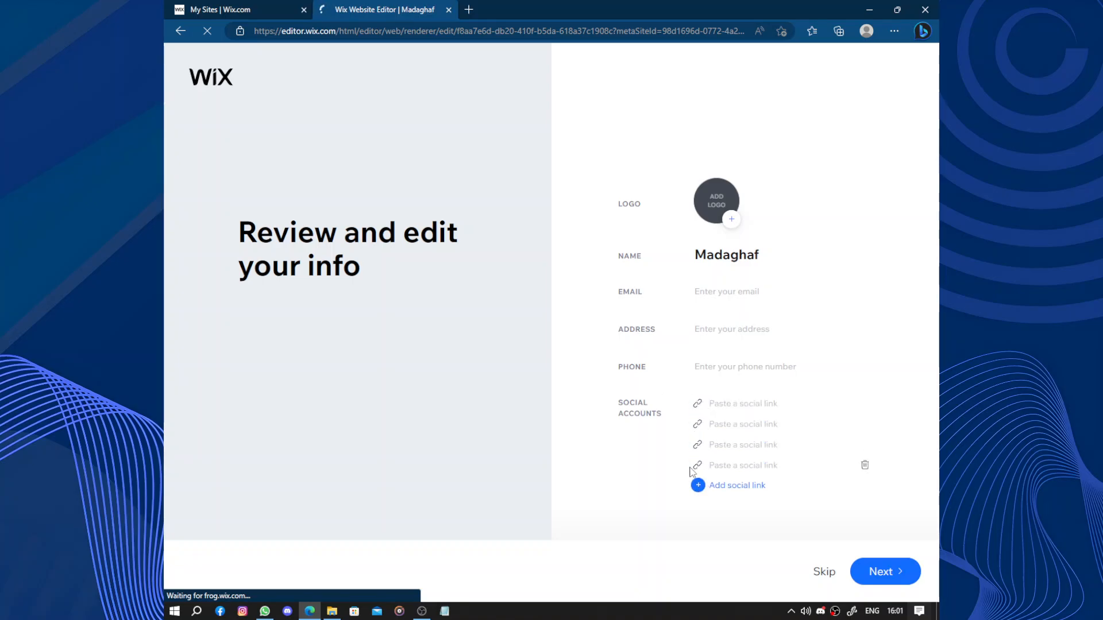
pyautogui.click(887, 573)
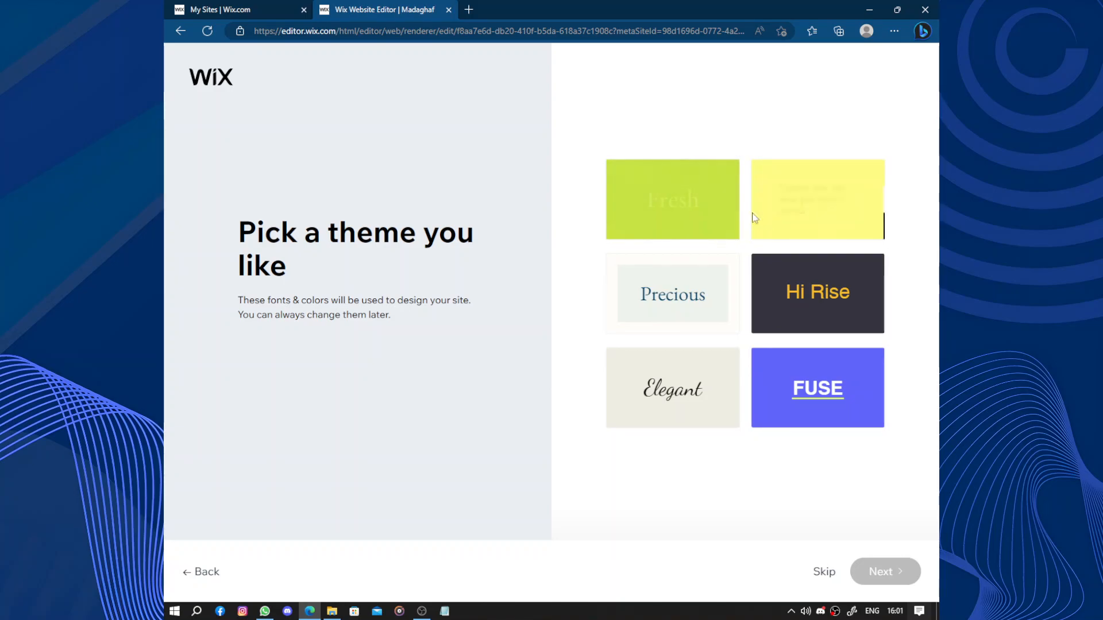
# - Apply the Fresh theme and pick the "Experience Madaghaf" homepage design
pyautogui.click(734, 224)
pyautogui.click(885, 577)
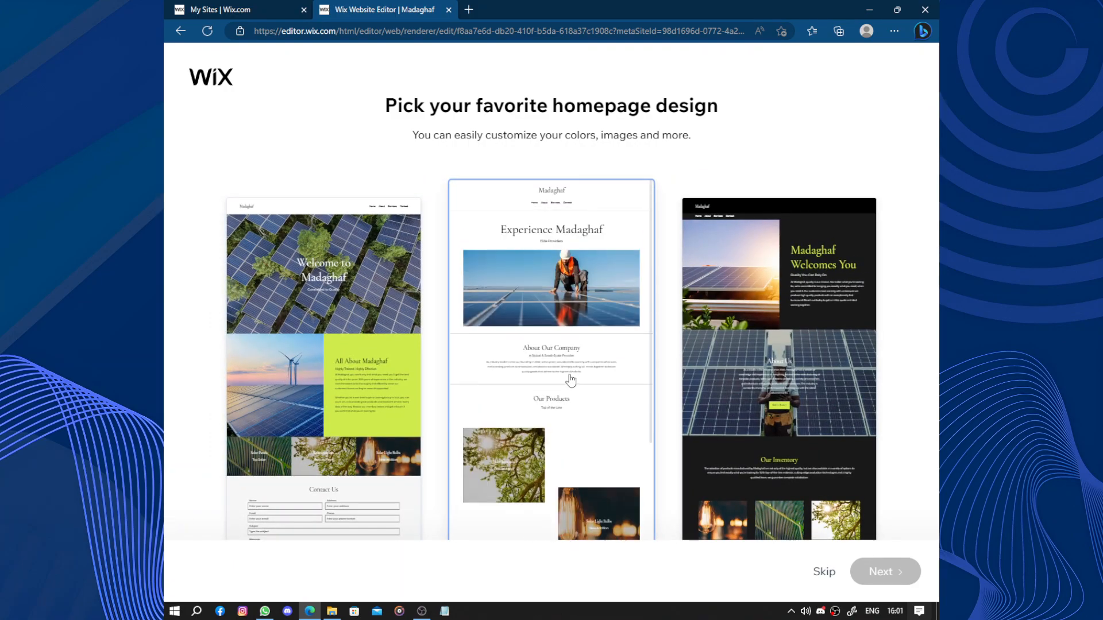
pyautogui.click(570, 380)
pyautogui.click(893, 571)
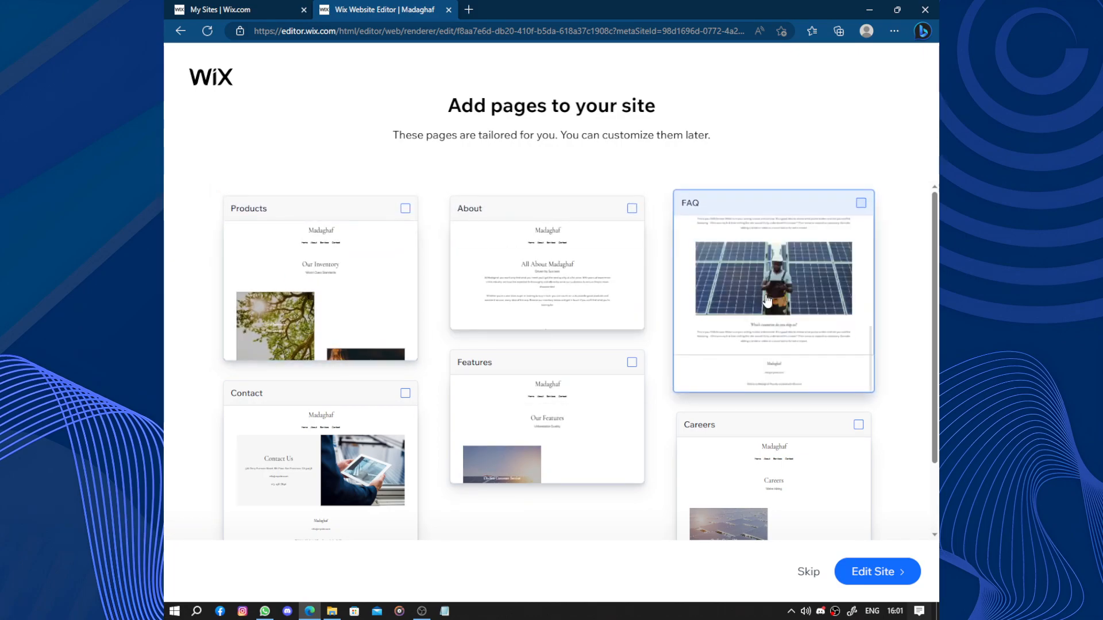
# - Include the FAQ, Careers and Contact pages and open the site for editing
pyautogui.click(768, 299)
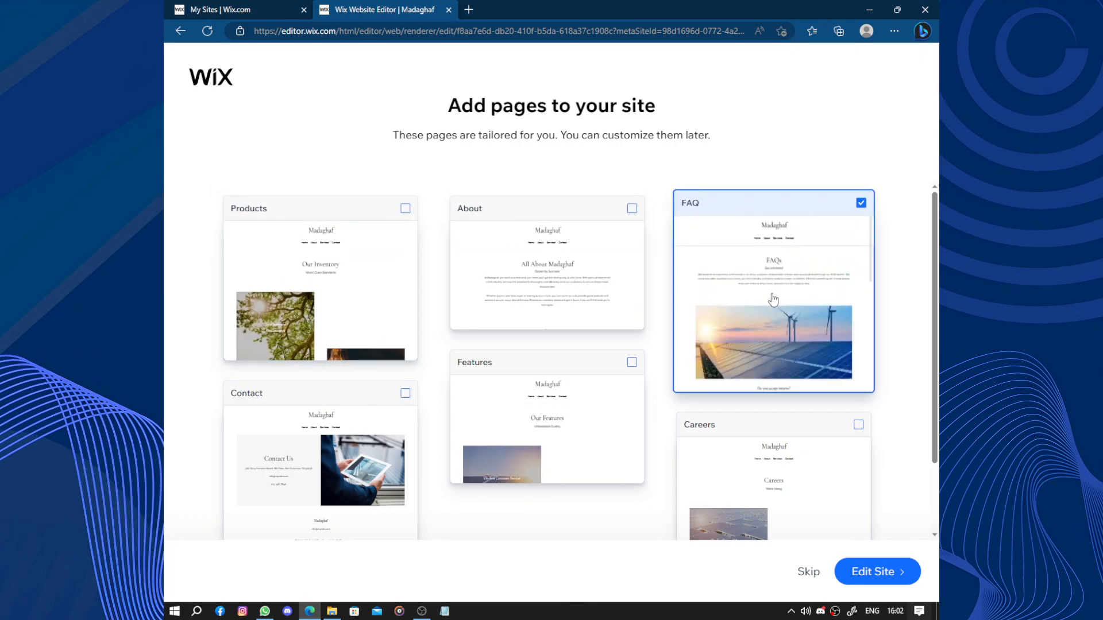
pyautogui.click(747, 474)
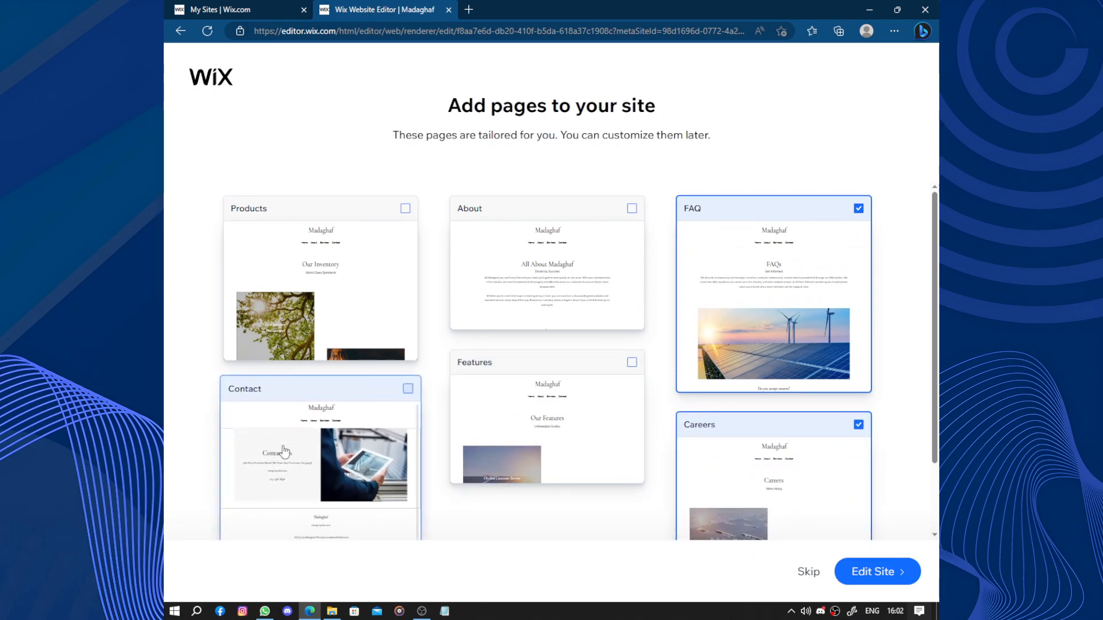
pyautogui.click(299, 536)
pyautogui.click(898, 570)
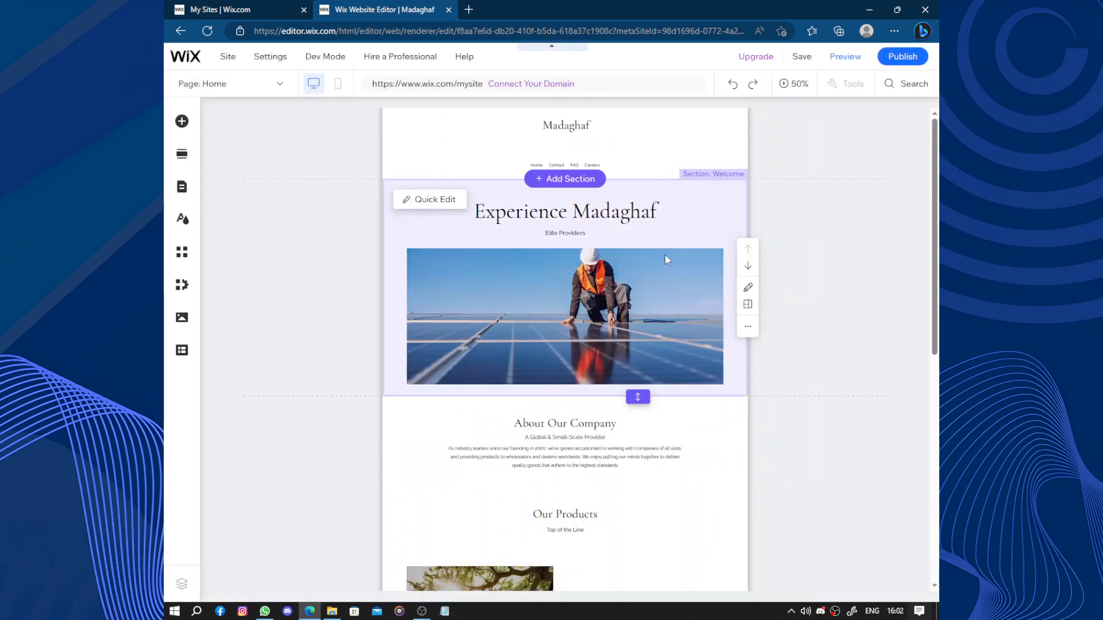
# - Look over the generated homepage's sections from the welcome area down to the footer
pyautogui.scroll(-5, 665, 256)
pyautogui.scroll(-3, 666, 255)
pyautogui.scroll(8, 665, 256)
pyautogui.scroll(-8, 665, 258)
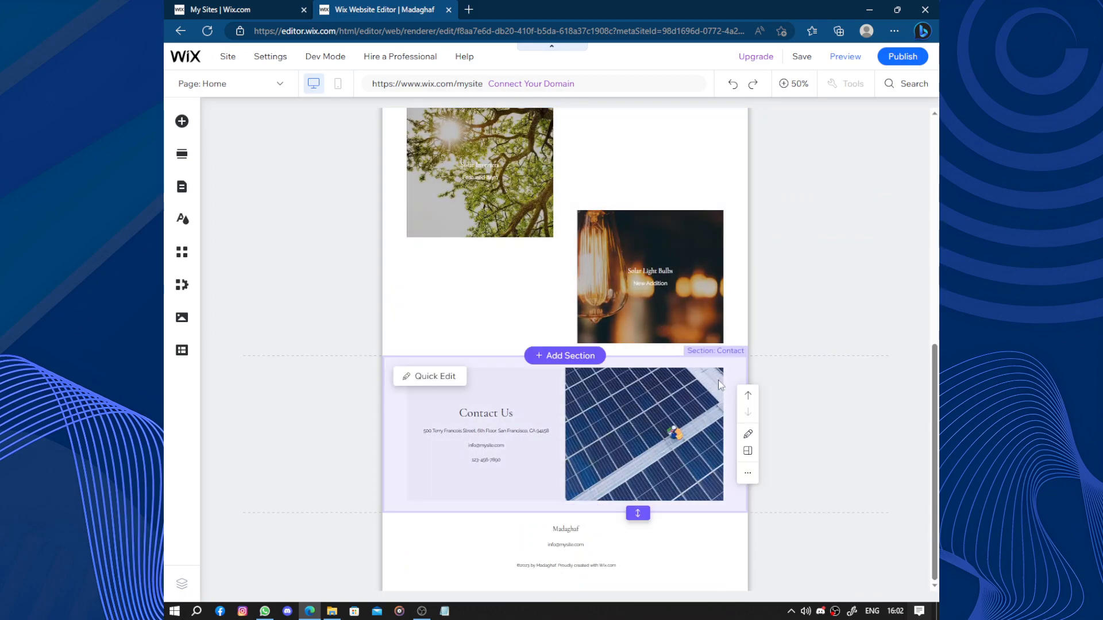
pyautogui.scroll(5, 690, 345)
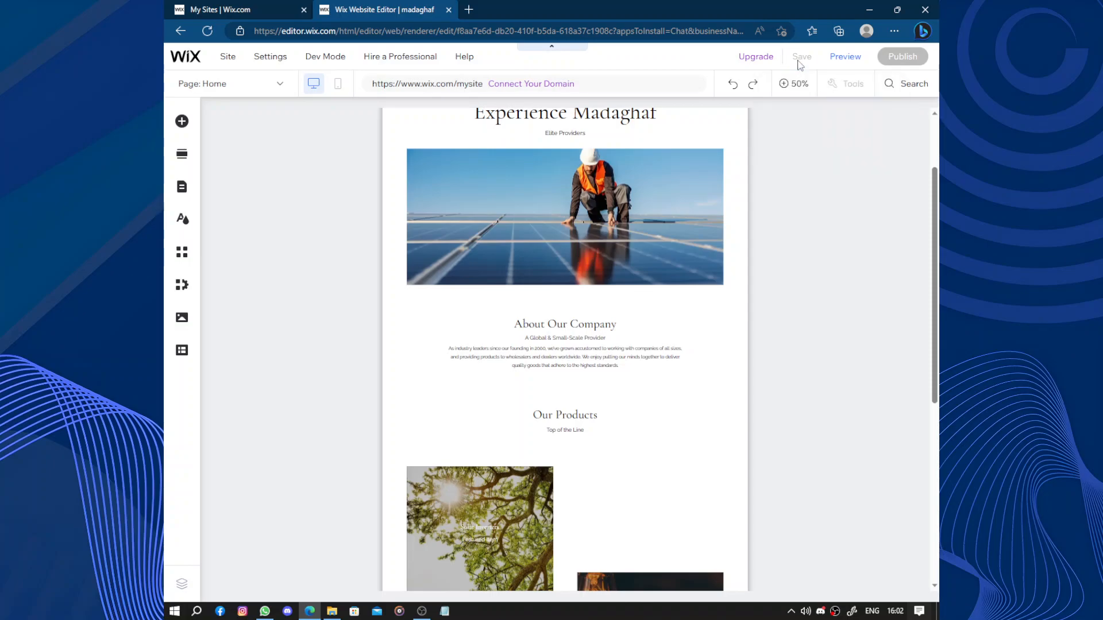
# - Quit the Discord app running in the background
pyautogui.rightClick(820, 611)
pyautogui.click(839, 600)
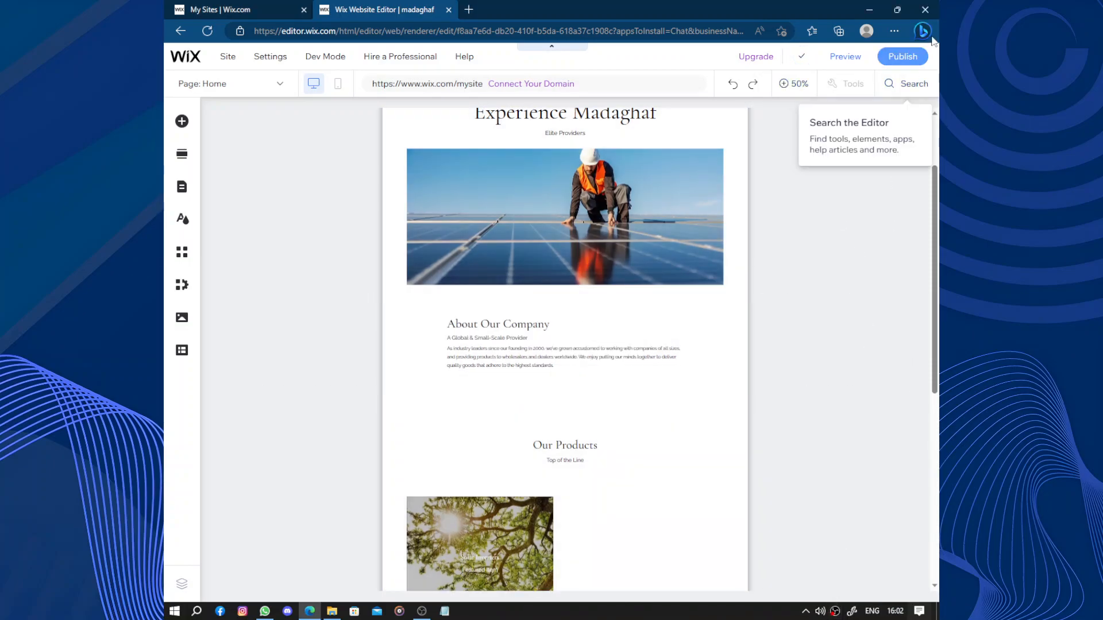
# - Publish the site and look through its live homepage
pyautogui.click(917, 58)
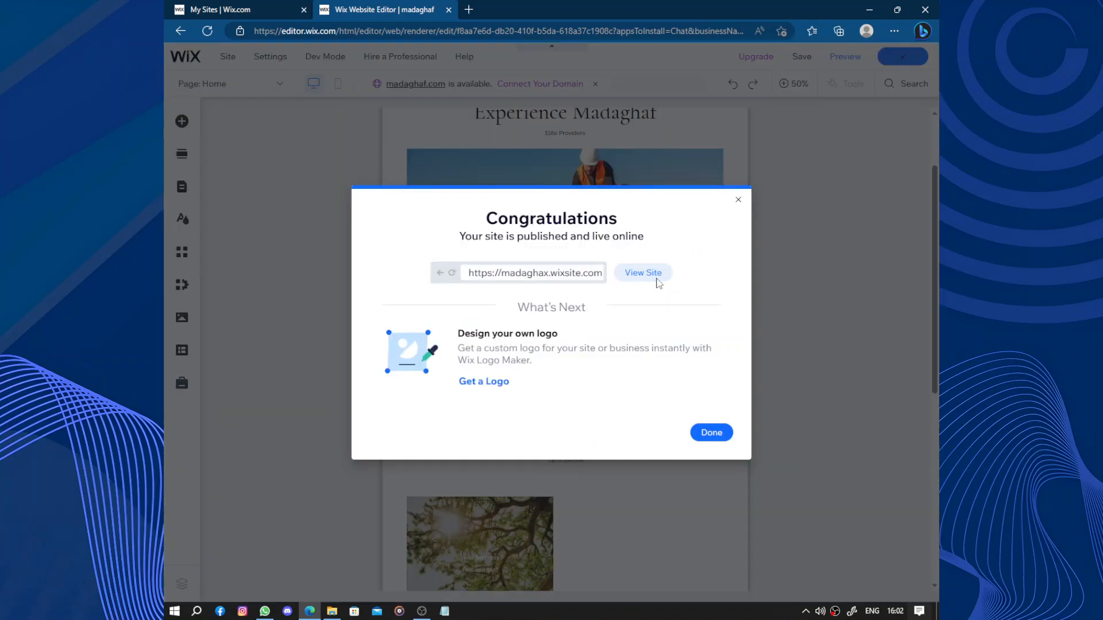
pyautogui.click(658, 280)
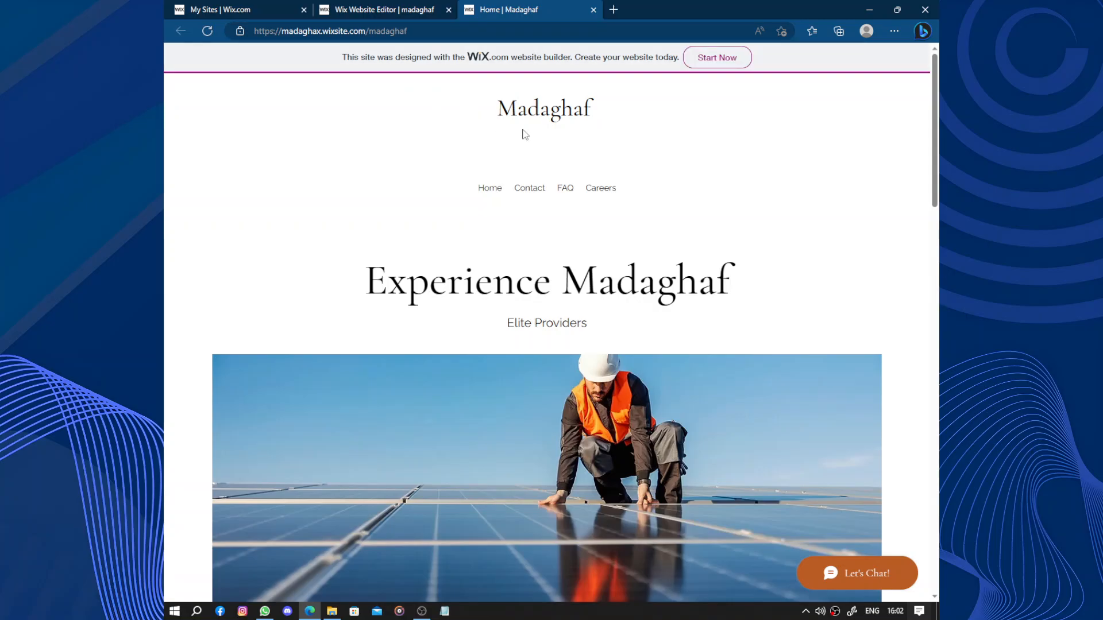
pyautogui.scroll(-20, 524, 132)
pyautogui.scroll(20, 528, 132)
pyautogui.scroll(-15, 527, 128)
pyautogui.scroll(15, 527, 128)
# - Return to the website editor, dismiss the publishing and mobile-editing dialogs, and open the site's dashboard
pyautogui.click(390, 6)
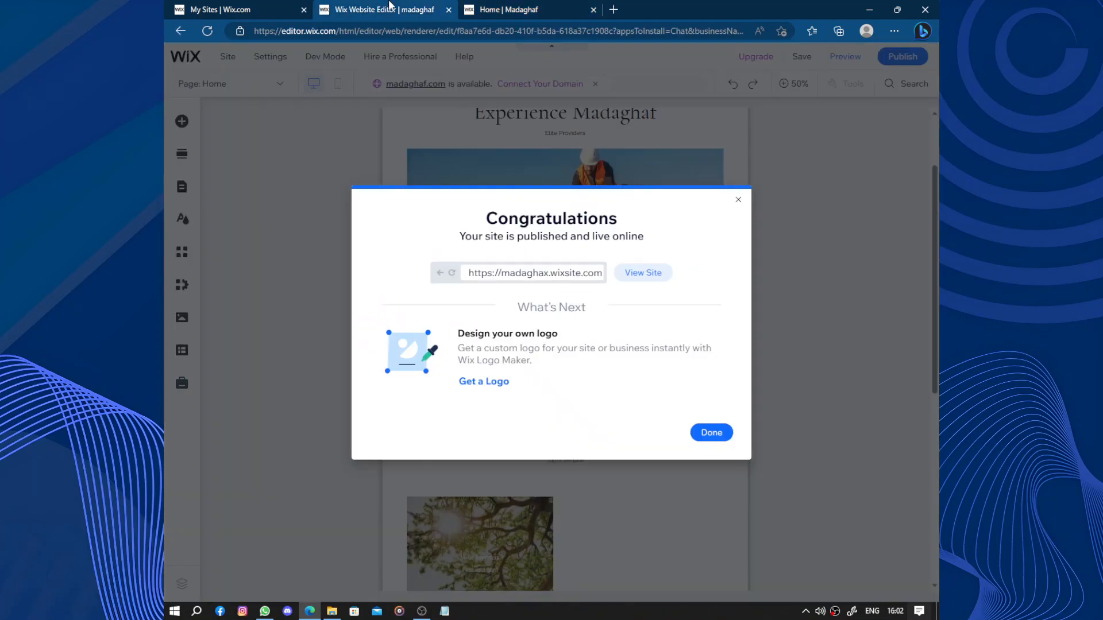
pyautogui.click(711, 433)
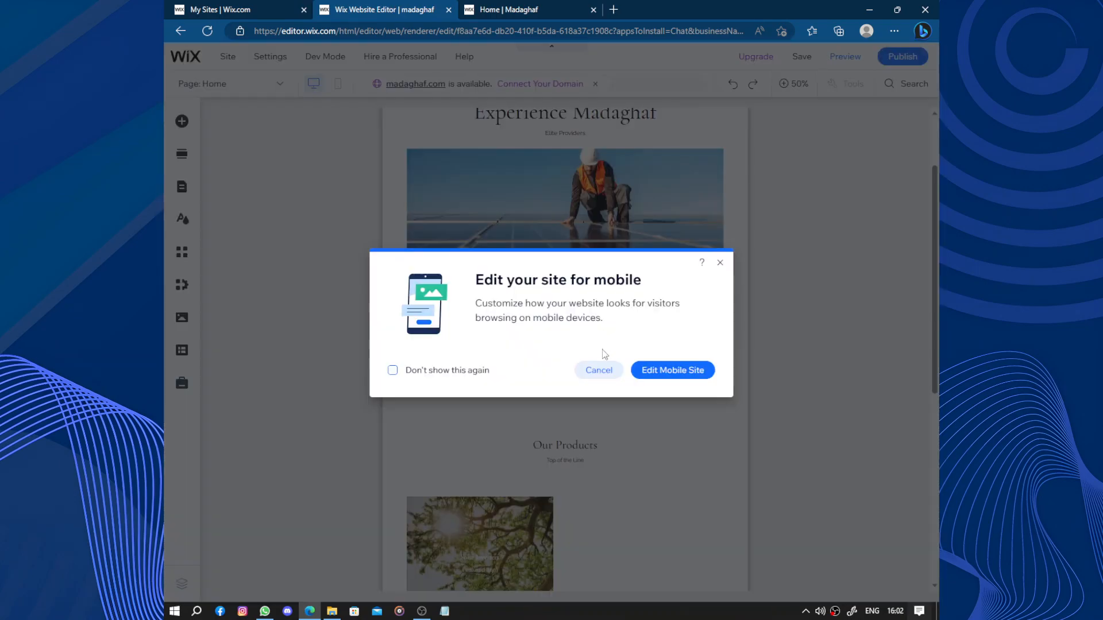
pyautogui.click(600, 371)
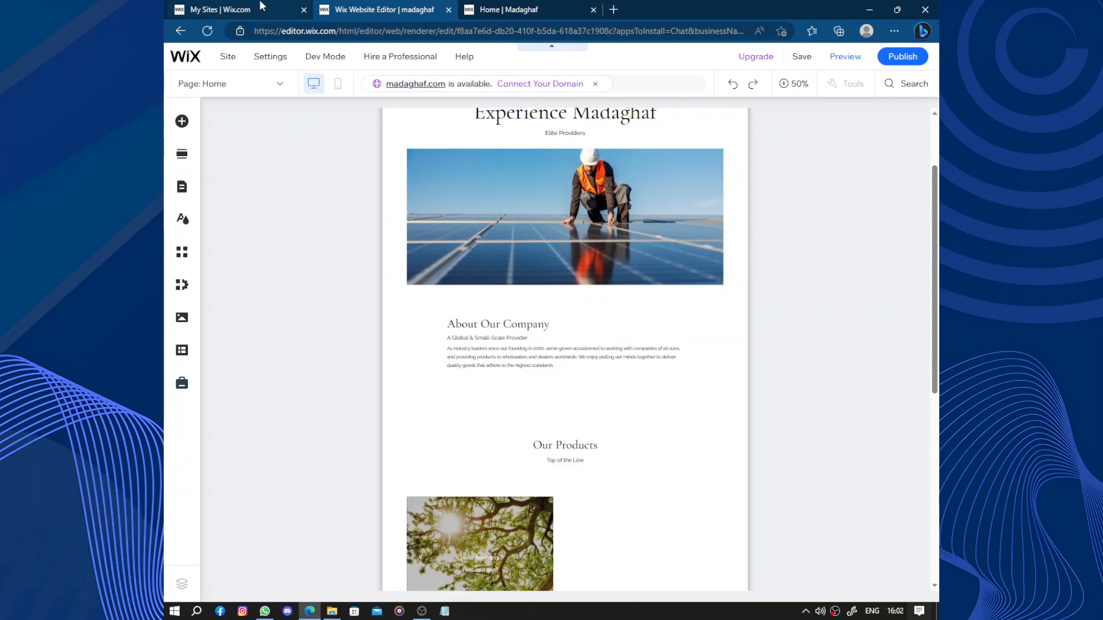
pyautogui.moveTo(195, 62)
pyautogui.click(223, 101)
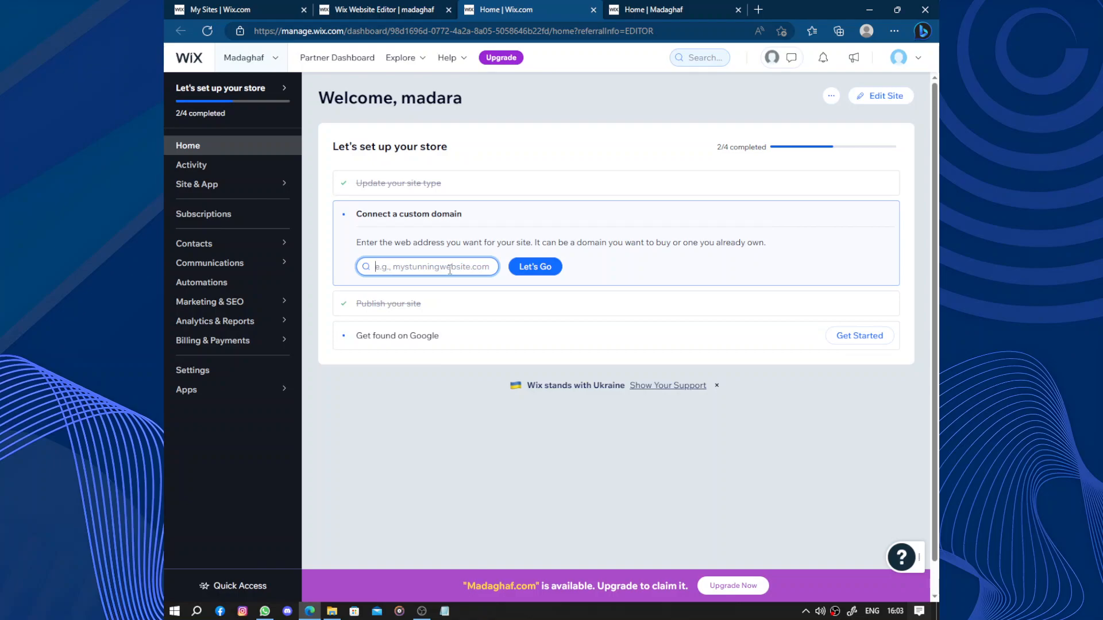
# - Search for the custom domain madaghaf, view the offer for getting madaghaf.com, and close it without upgrading
pyautogui.write('madaghaf')
pyautogui.click(541, 276)
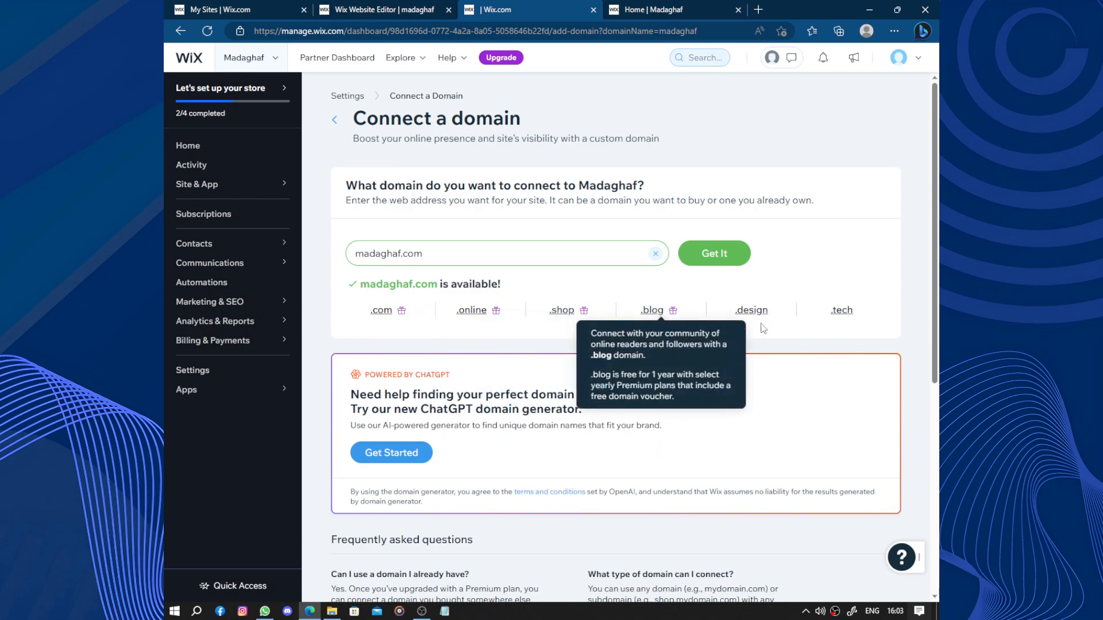
pyautogui.scroll(-5, 503, 293)
pyautogui.scroll(5, 502, 293)
pyautogui.click(725, 253)
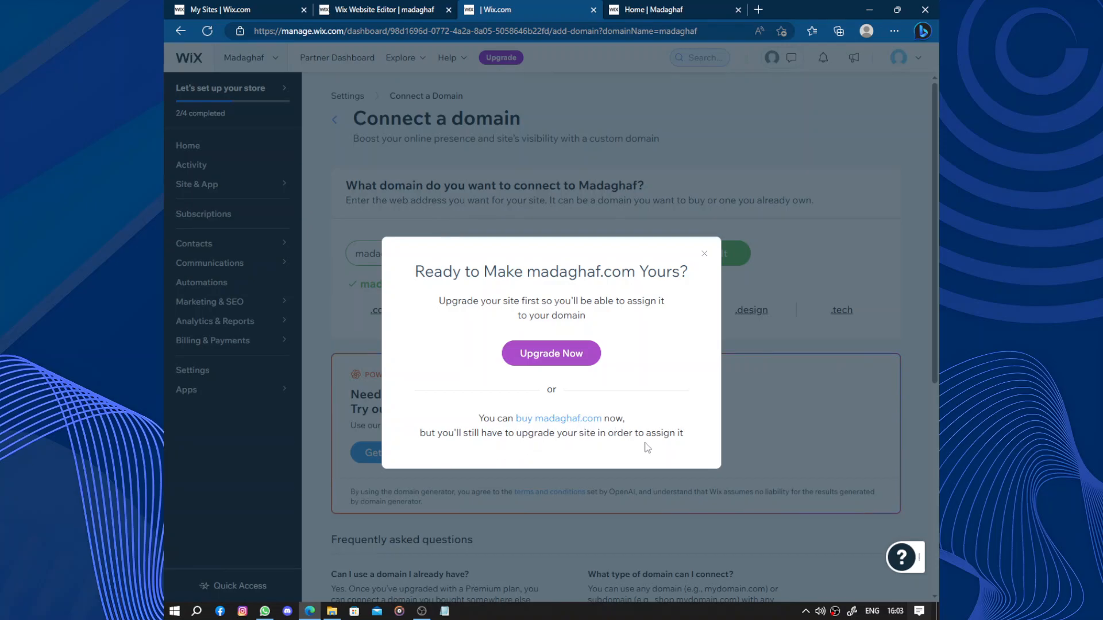
pyautogui.click(705, 254)
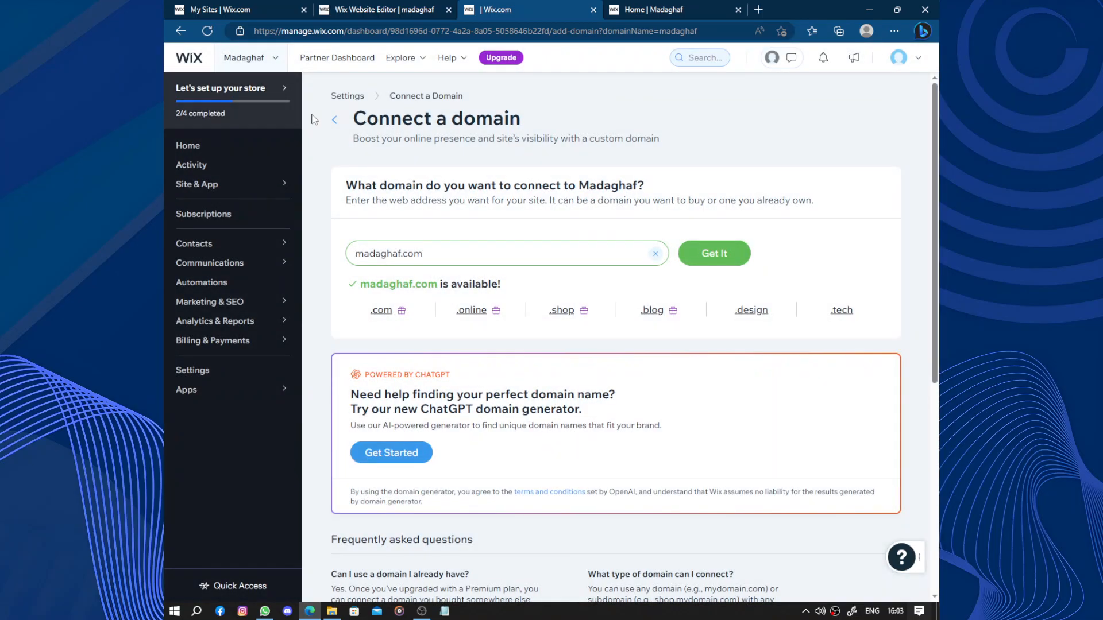
# - Go back to the dashboard home and start the Get found on Google SEO setup
pyautogui.click(243, 147)
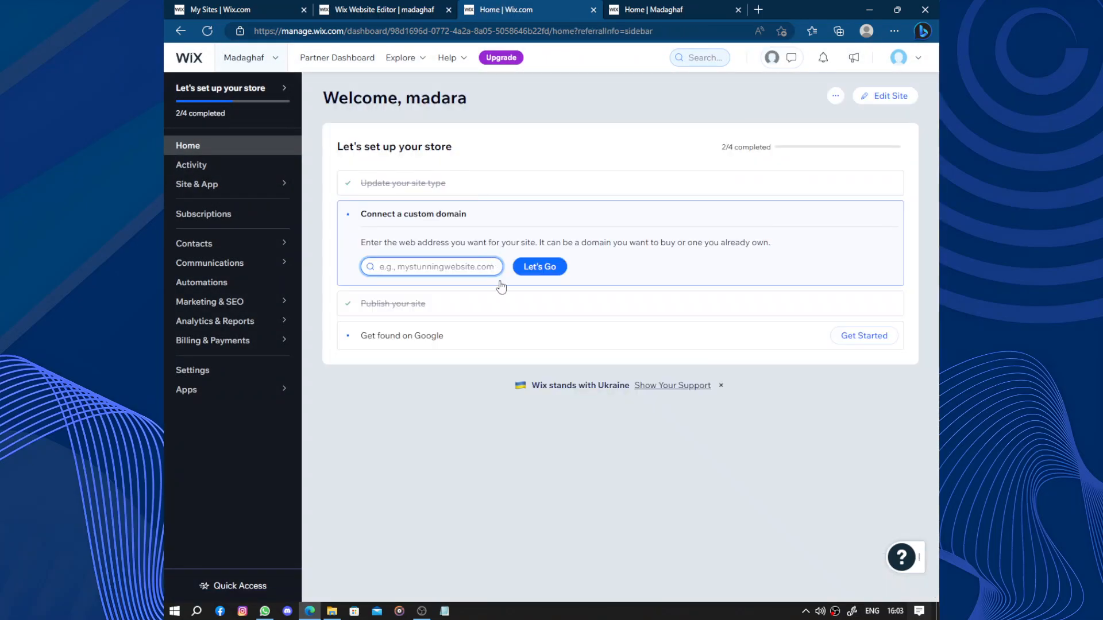
pyautogui.click(455, 346)
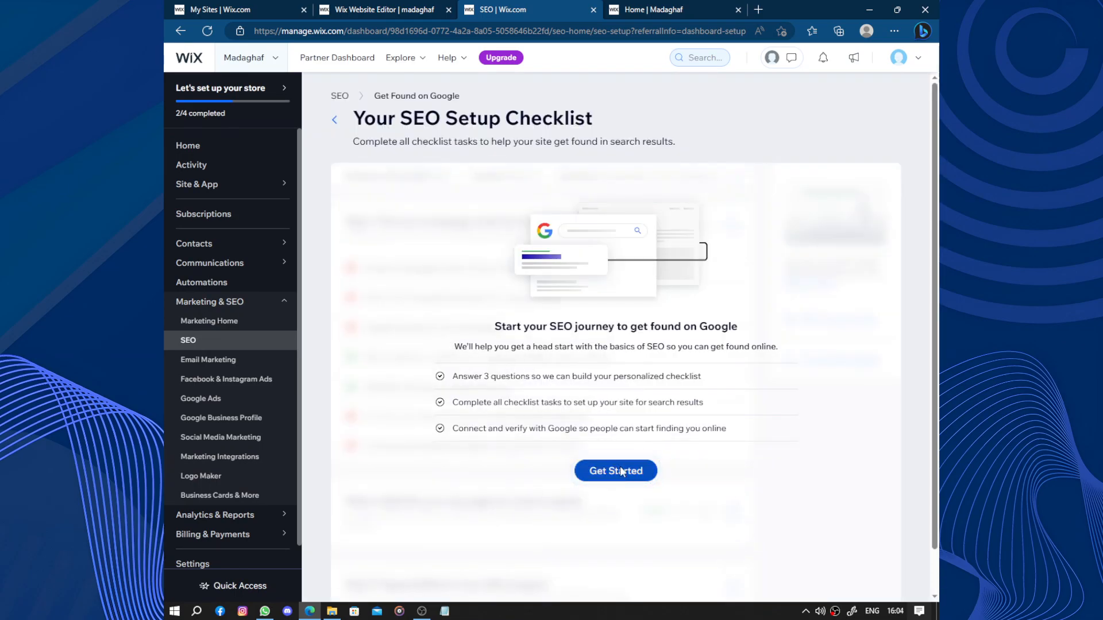
pyautogui.click(621, 472)
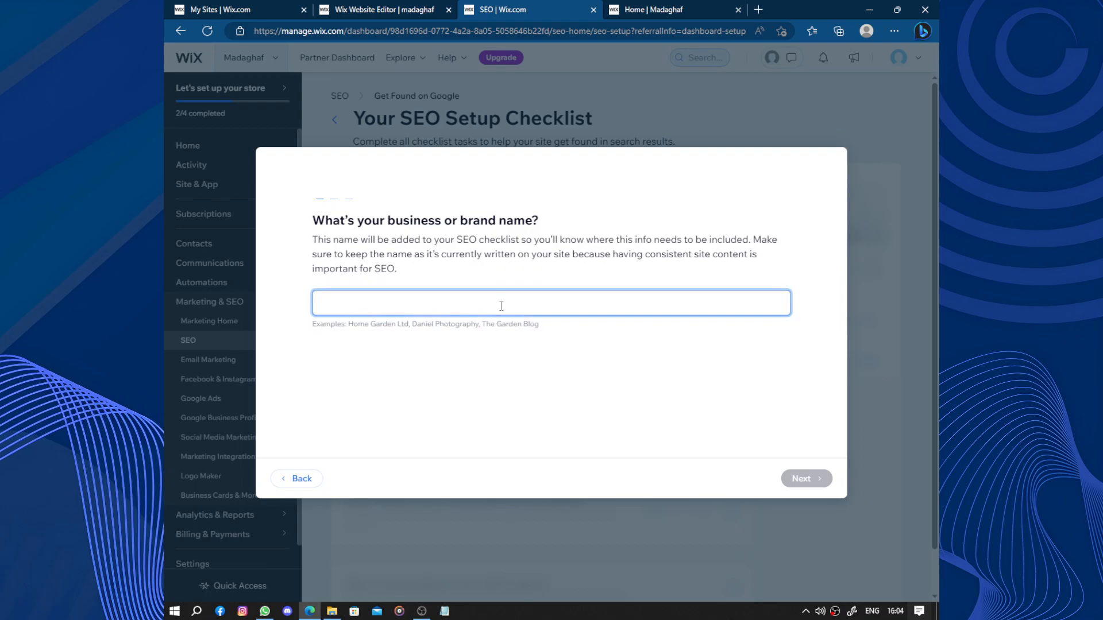
# - Enter Madara as the business name and set the local service area to 0000 in the SEO setup
pyautogui.write('Mada')
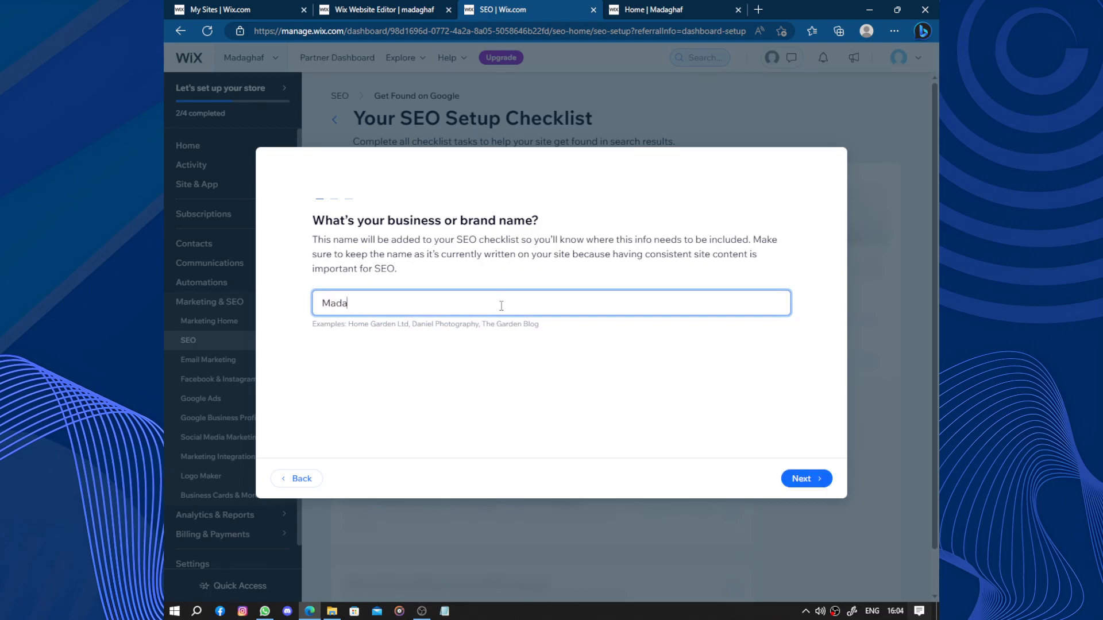
pyautogui.write('ra')
pyautogui.click(823, 480)
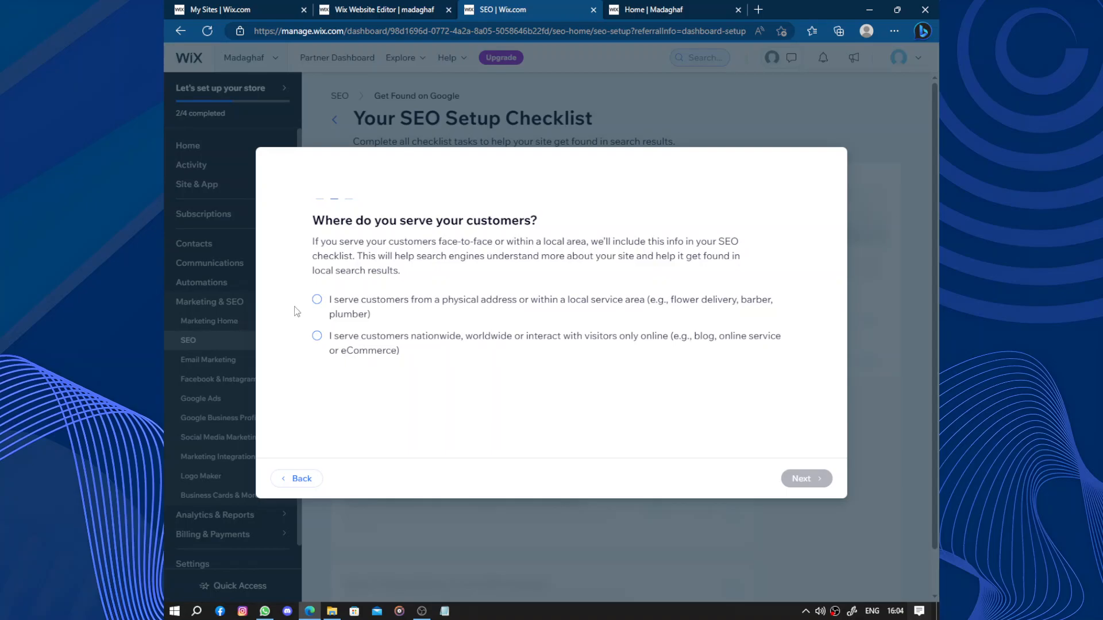
pyautogui.click(316, 299)
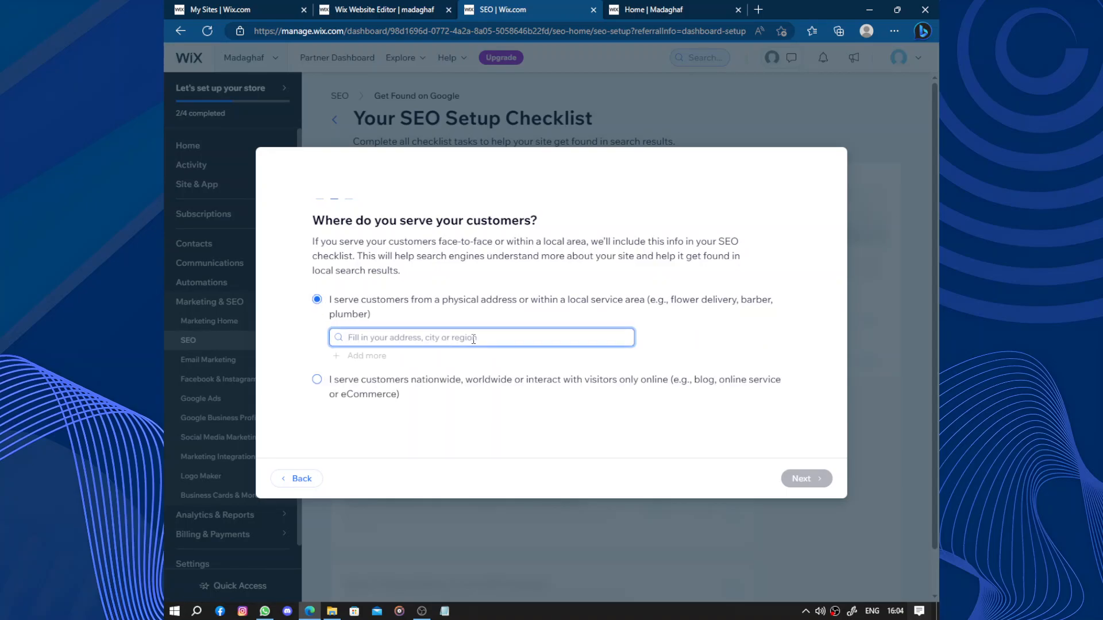
pyautogui.write('0000')
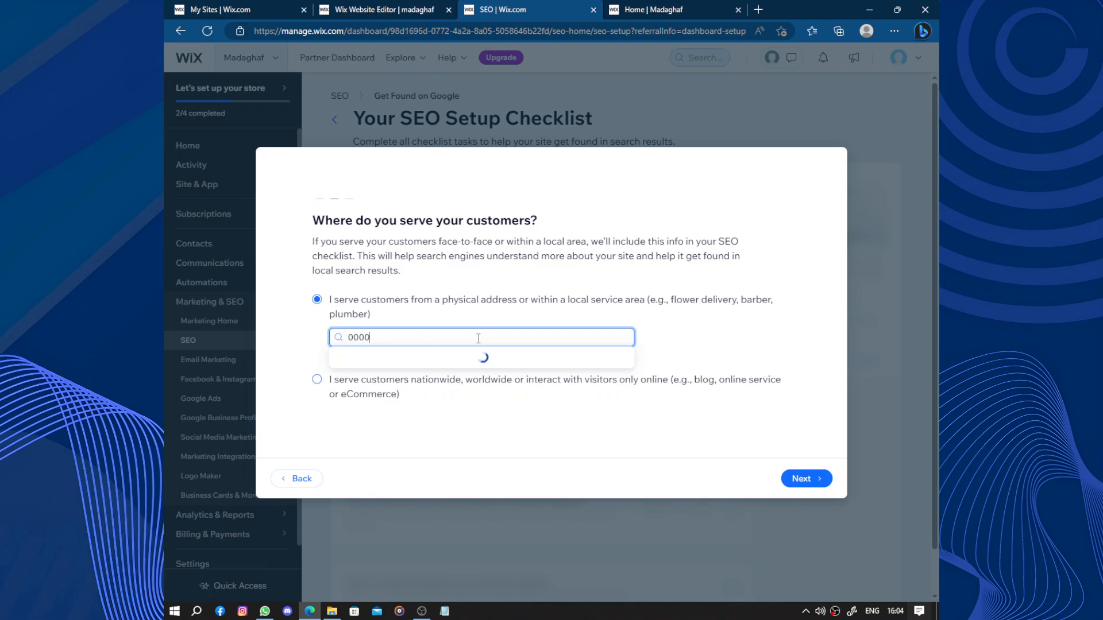
pyautogui.click(785, 485)
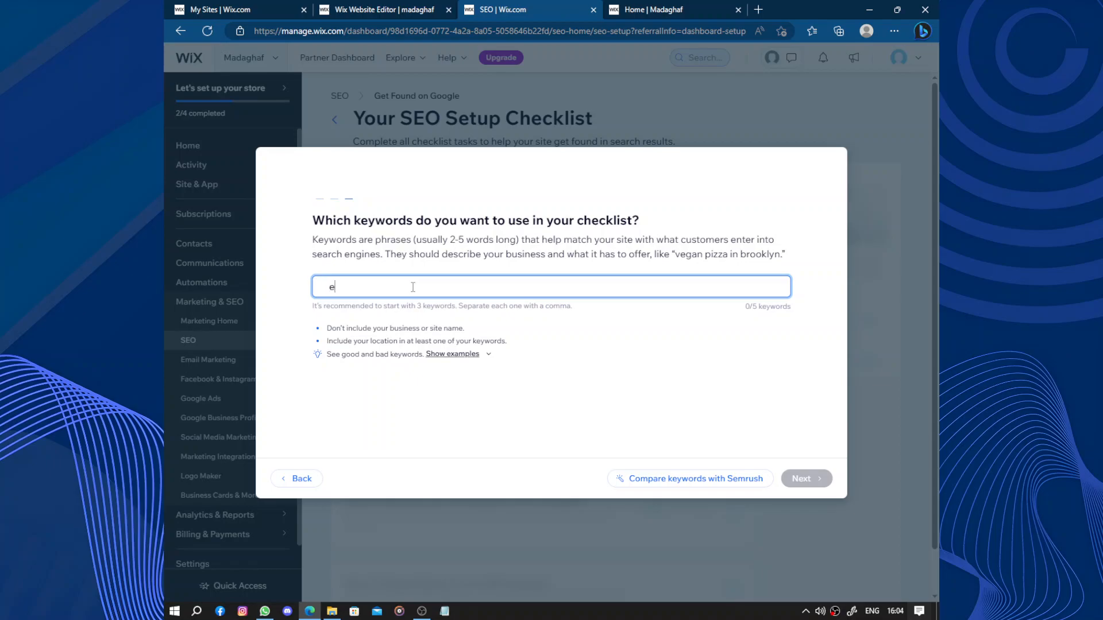
# - Add the keywords pur energy, renewable solar energy and Madara, and generate the SEO checklist
pyautogui.press('BackSpace')
pyautogui.press('BackSpace')
pyautogui.press('BackSpace')
pyautogui.press('BackSpace')
pyautogui.write('pur ene')
pyautogui.press('Return')
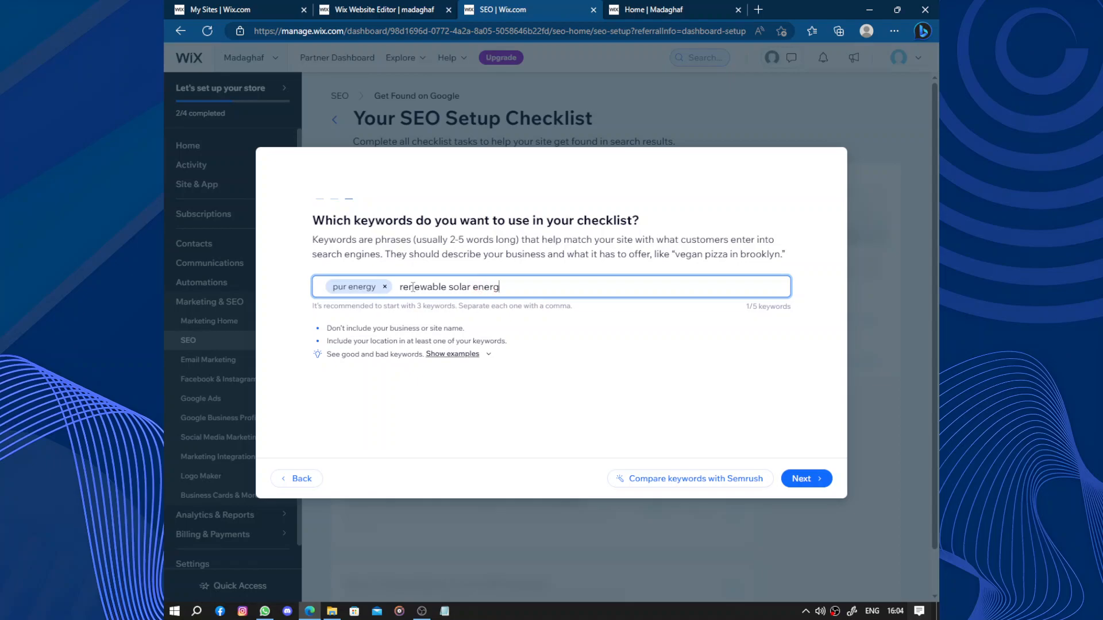
pyautogui.press('Return')
pyautogui.write('Ma')
pyautogui.write('daza')
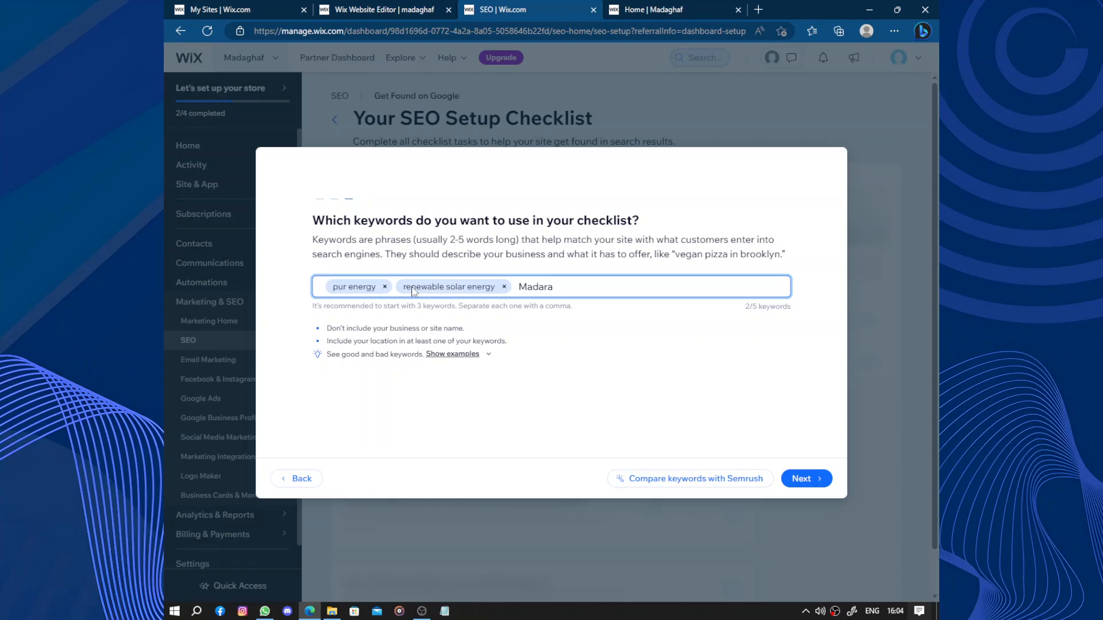
pyautogui.press('Return')
pyautogui.click(804, 479)
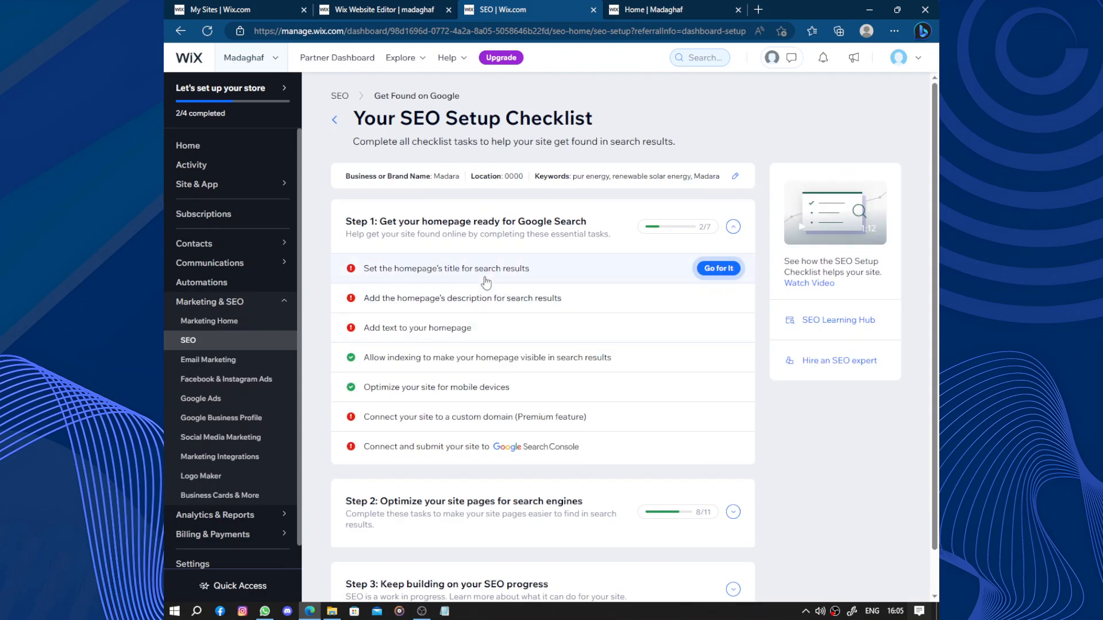
# - Set the homepage's search title to "Madara | renewable solar energy" and publish it
pyautogui.click(487, 280)
pyautogui.scroll(-1, 405, 458)
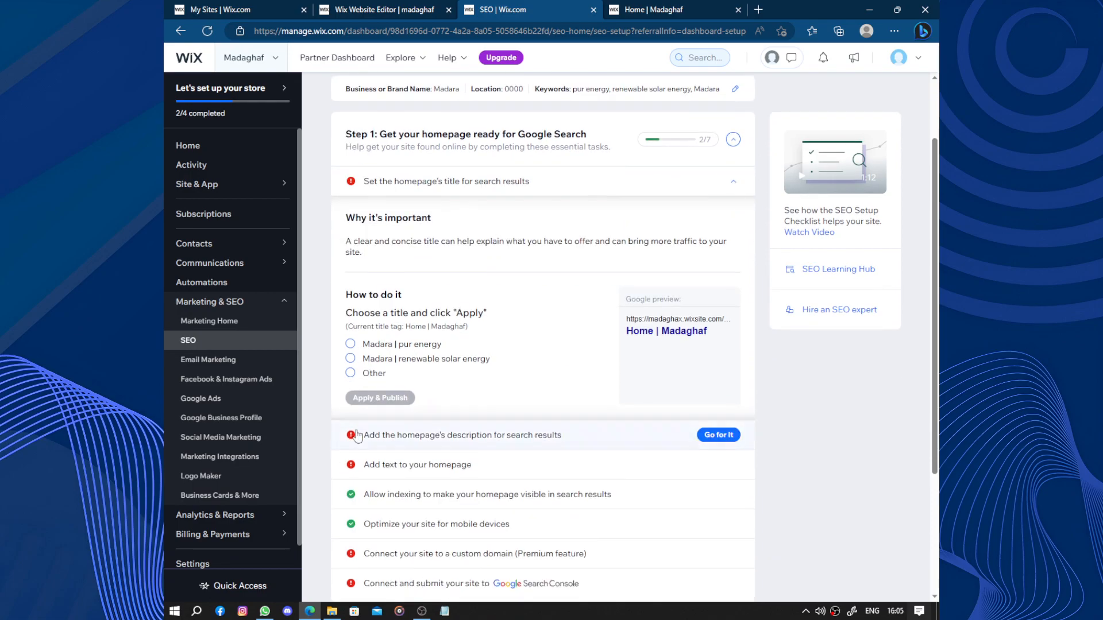
pyautogui.click(351, 359)
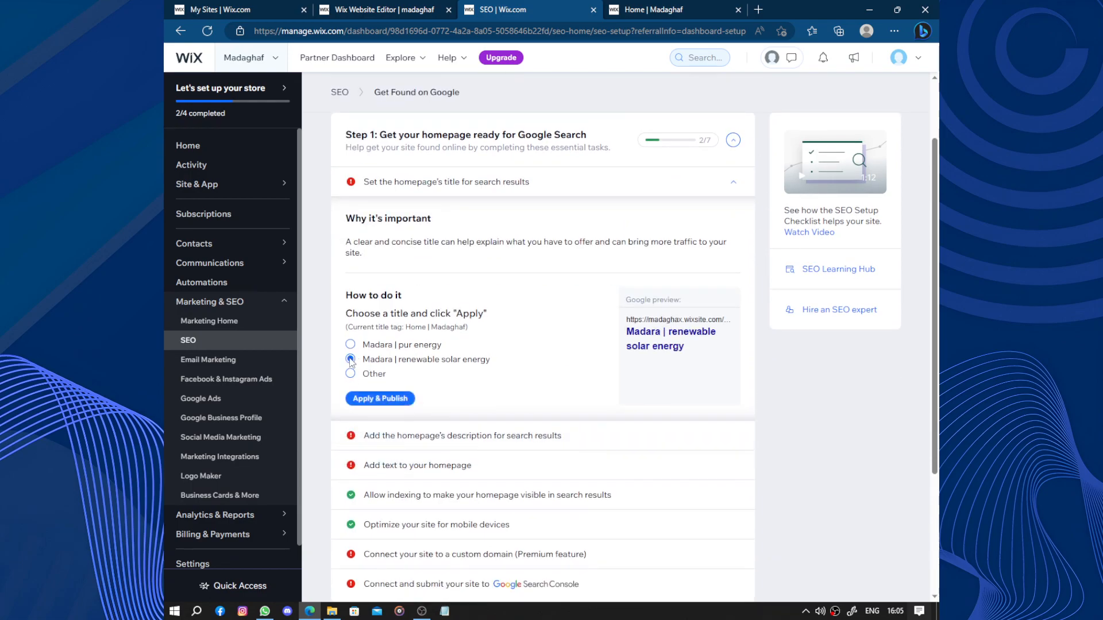
pyautogui.click(392, 399)
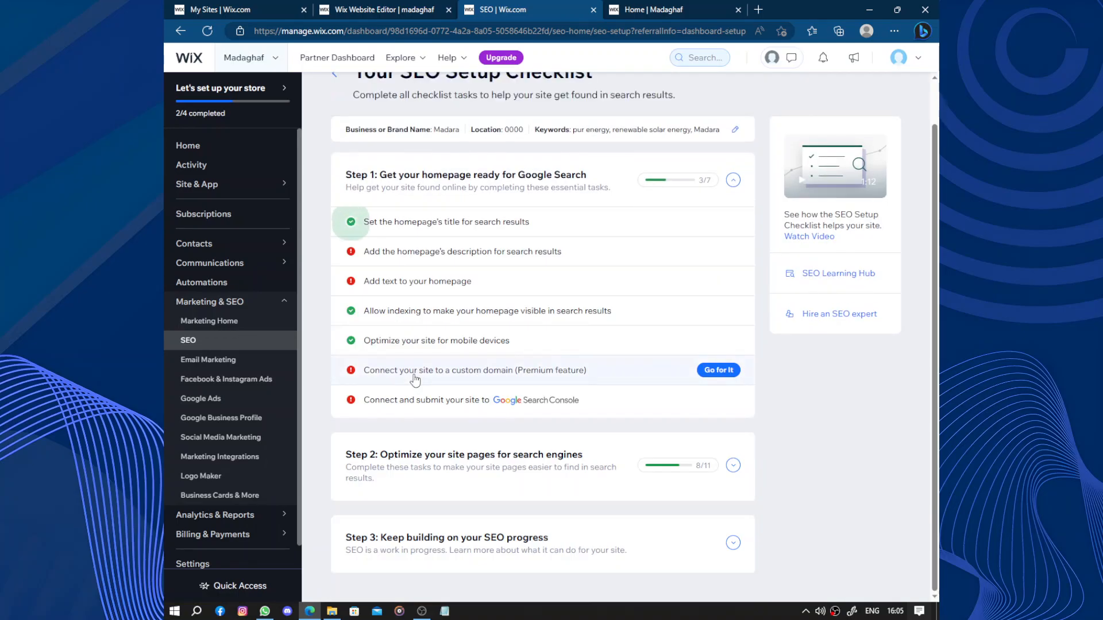
# - Write the homepage's search description as Madara padded with dots to reach the minimum length, and publish it
pyautogui.click(488, 252)
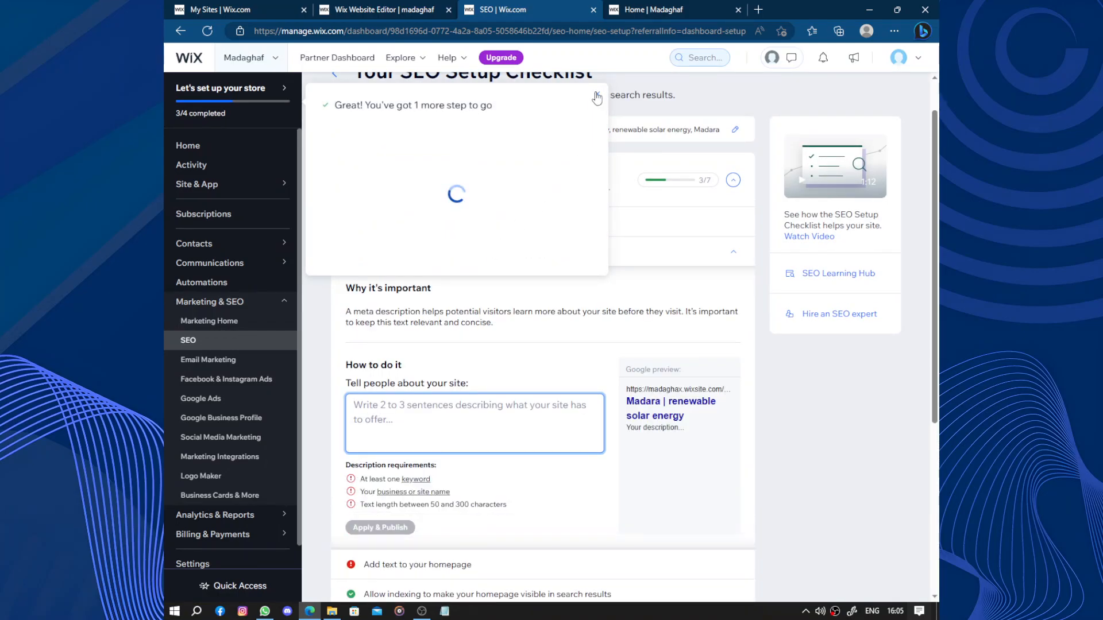
pyautogui.scroll(-3, 469, 344)
pyautogui.scroll(-1, 469, 346)
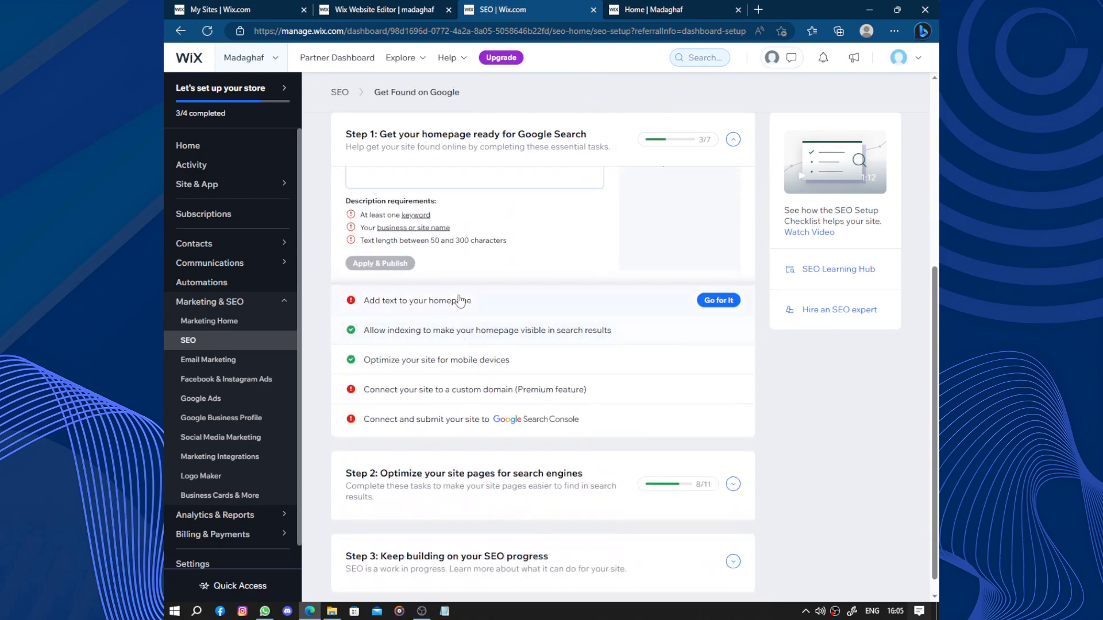
pyautogui.scroll(2, 459, 298)
pyautogui.click(459, 296)
pyautogui.write('Madara')
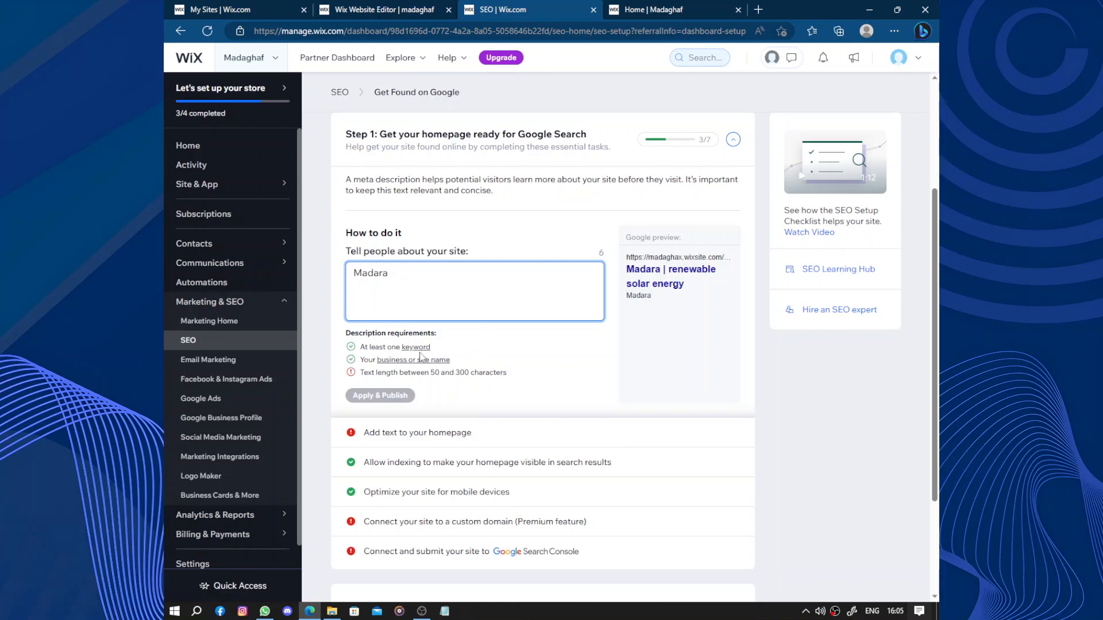
pyautogui.moveTo(421, 360)
pyautogui.write('...........................................')
pyautogui.click(405, 402)
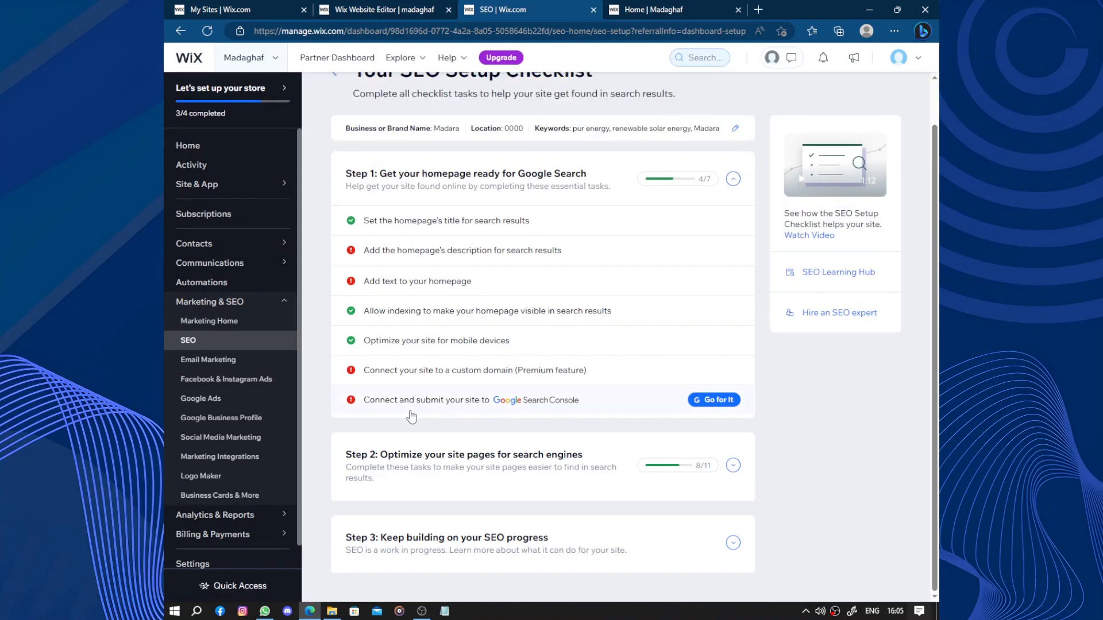
# - Review the checklist task for adding homepage text, check the live site, and switch to the homepage in the website editor
pyautogui.click(454, 283)
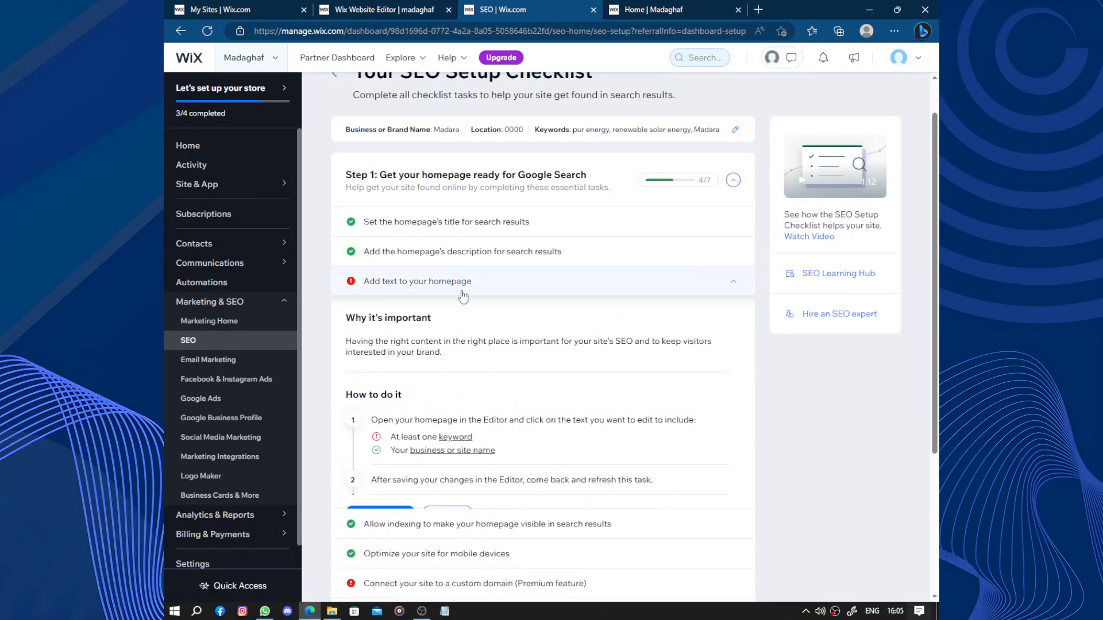
pyautogui.scroll(-1, 406, 489)
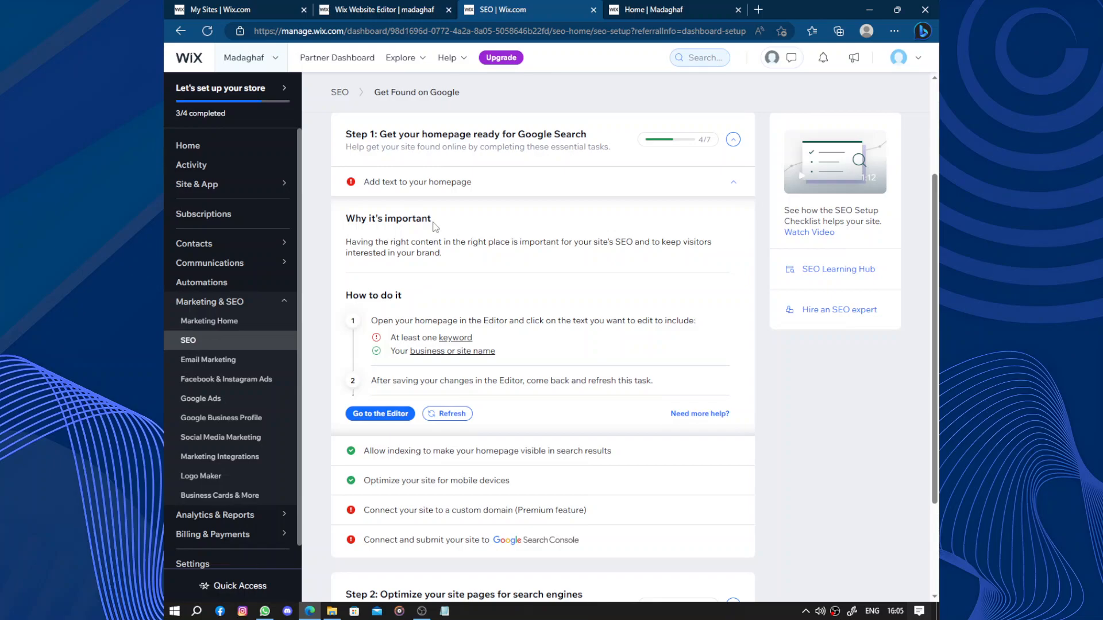
pyautogui.click(435, 193)
pyautogui.click(686, 10)
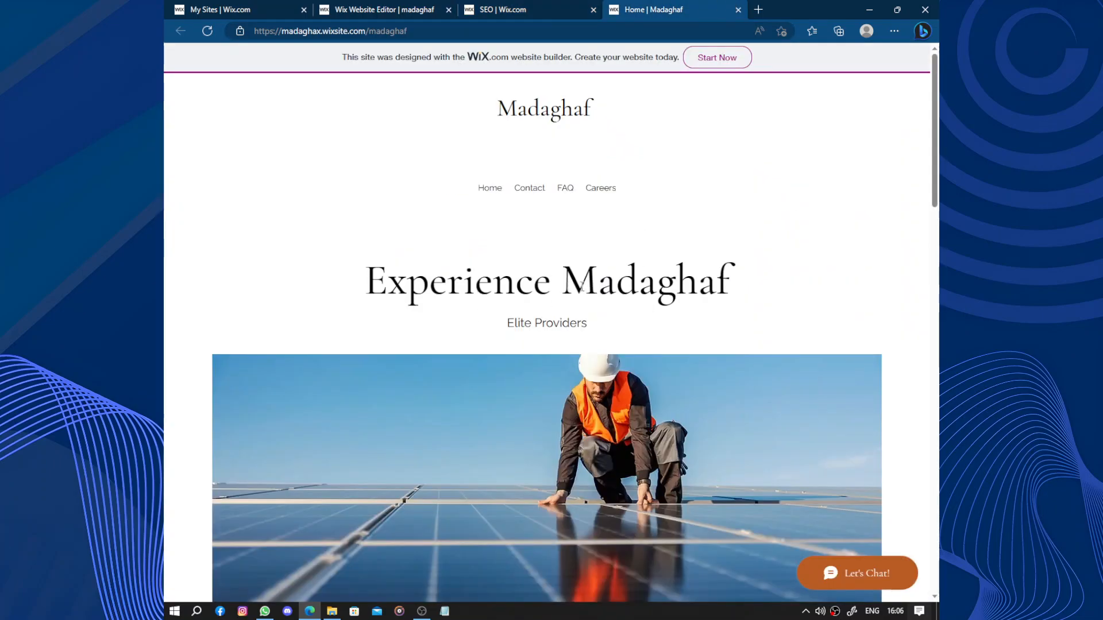
pyautogui.click(394, 9)
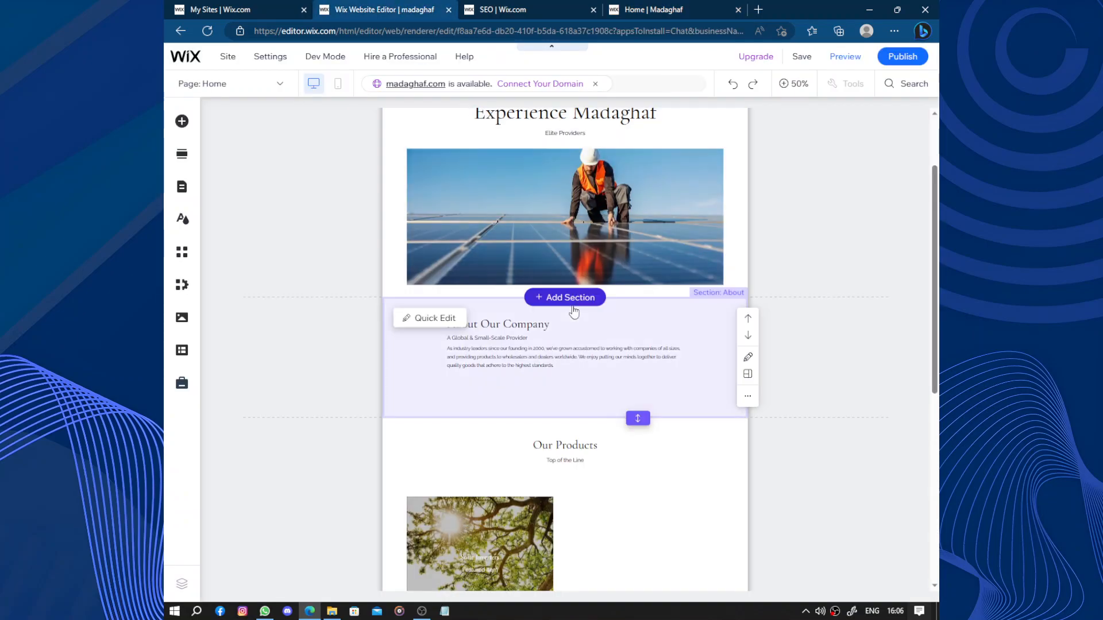
pyautogui.click(528, 9)
pyautogui.click(313, 5)
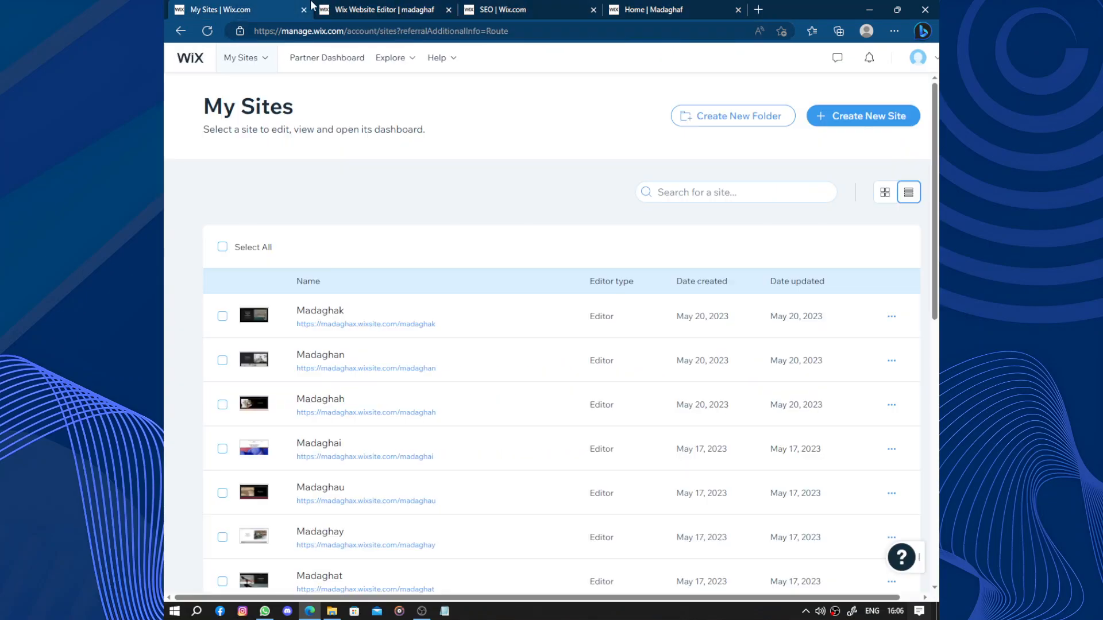
pyautogui.click(338, 7)
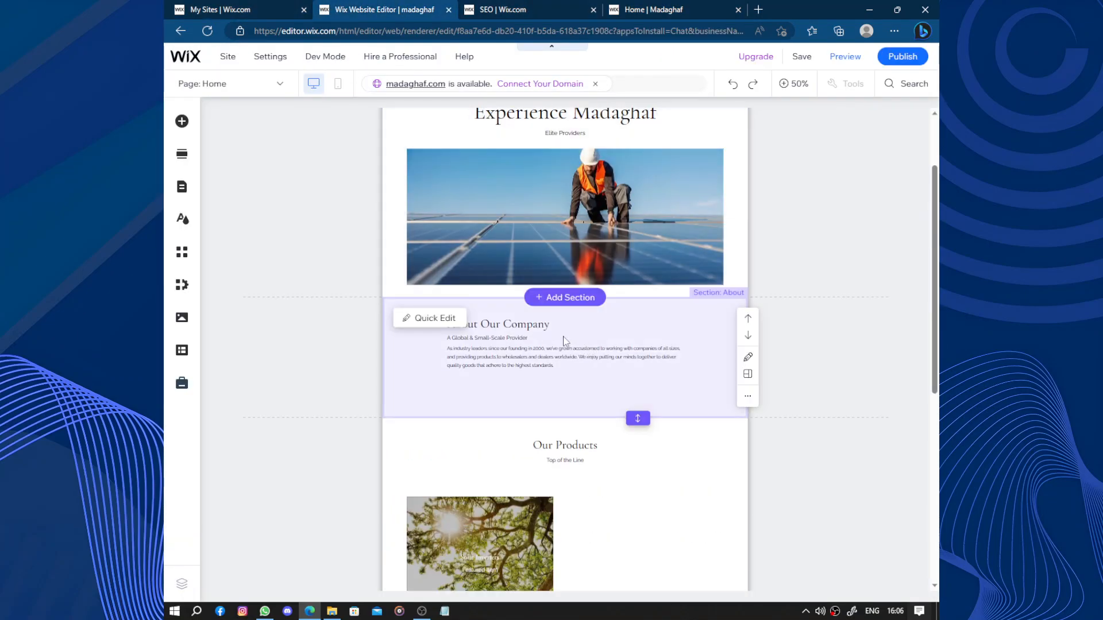
# - Insert the first About Us section design above About Our Company and open its paragraph for editing
pyautogui.click(586, 298)
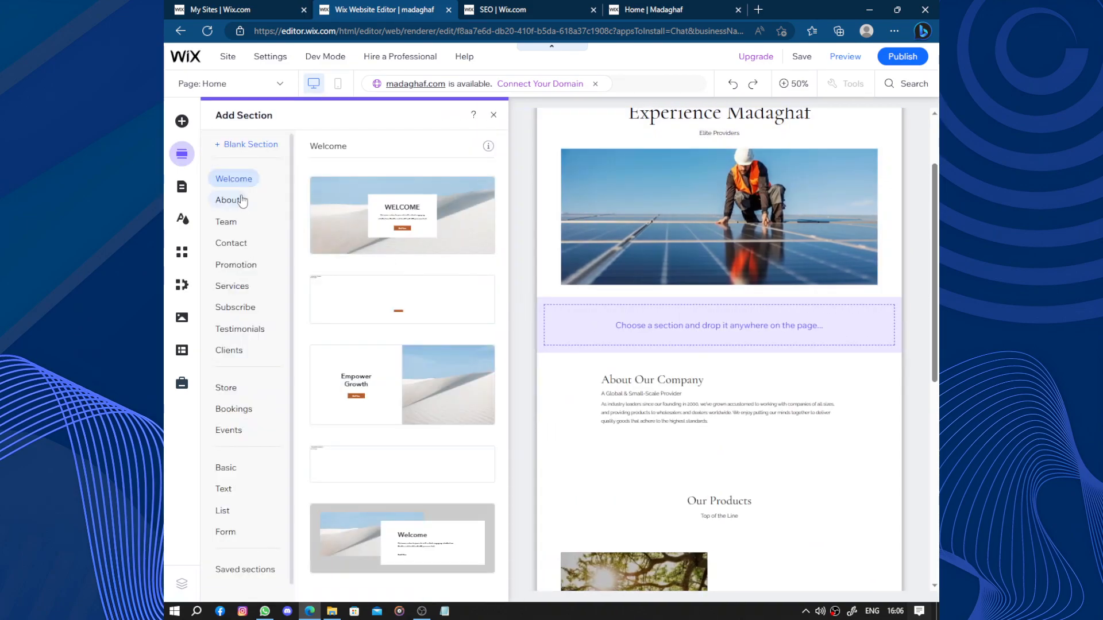
pyautogui.click(239, 201)
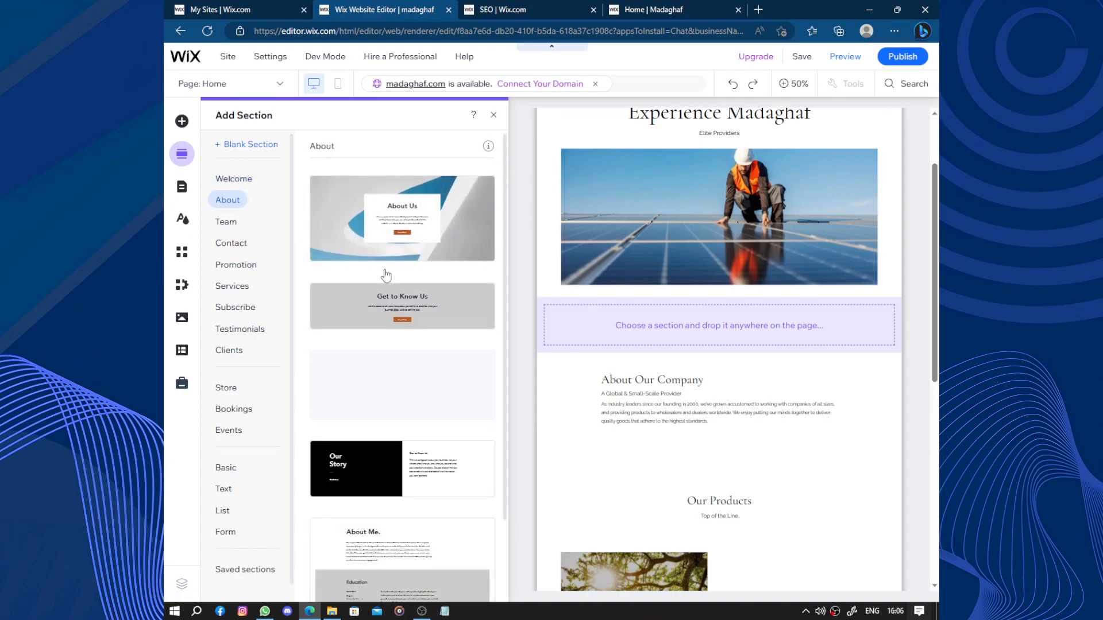
pyautogui.click(393, 247)
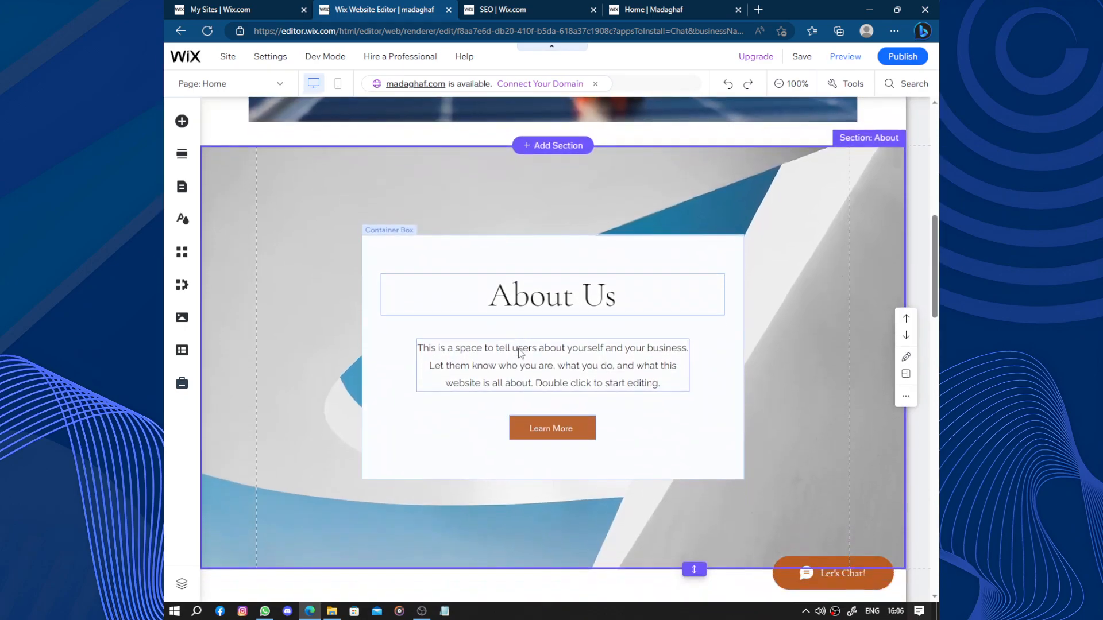
pyautogui.click(520, 350)
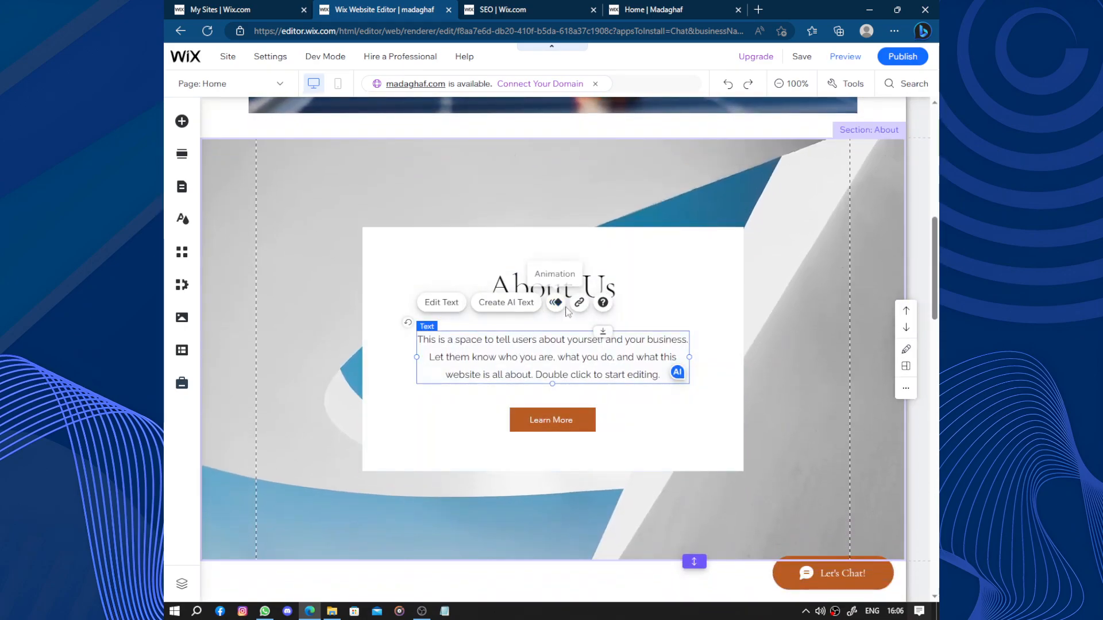
pyautogui.click(442, 302)
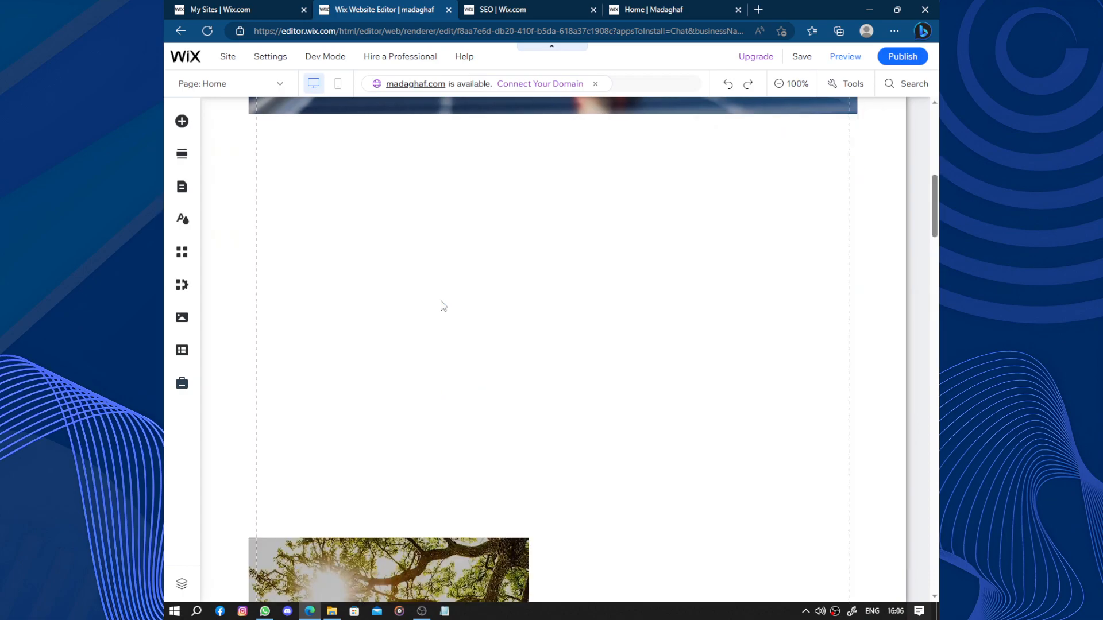
# - Undo the recent homepage edits in the website editor
pyautogui.scroll(13, 442, 301)
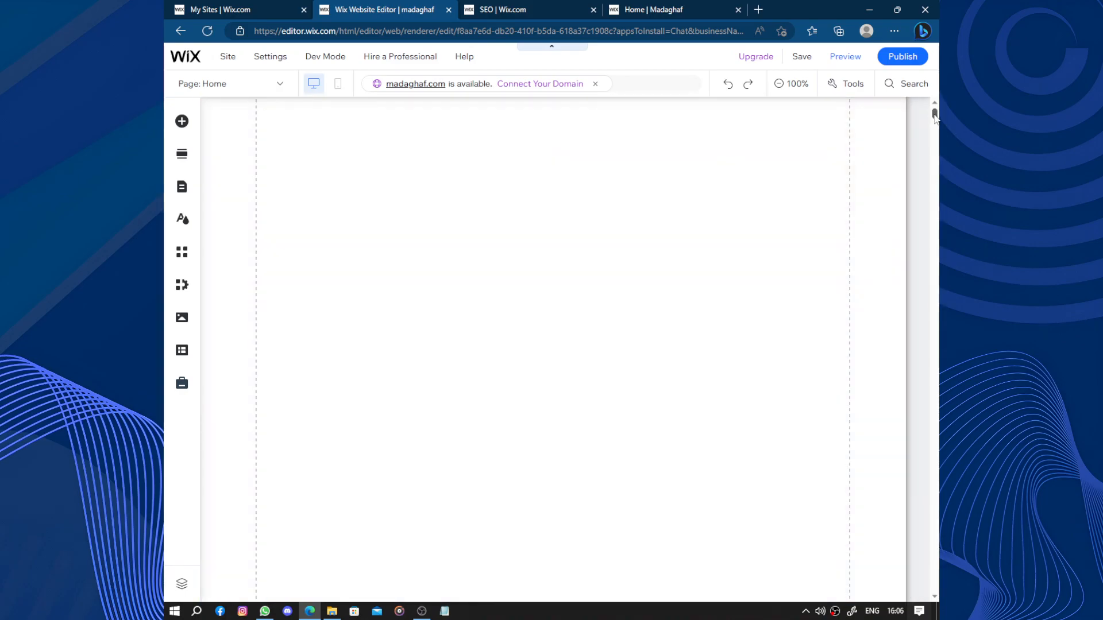
pyautogui.moveTo(935, 115); pyautogui.dragTo(939, 2)
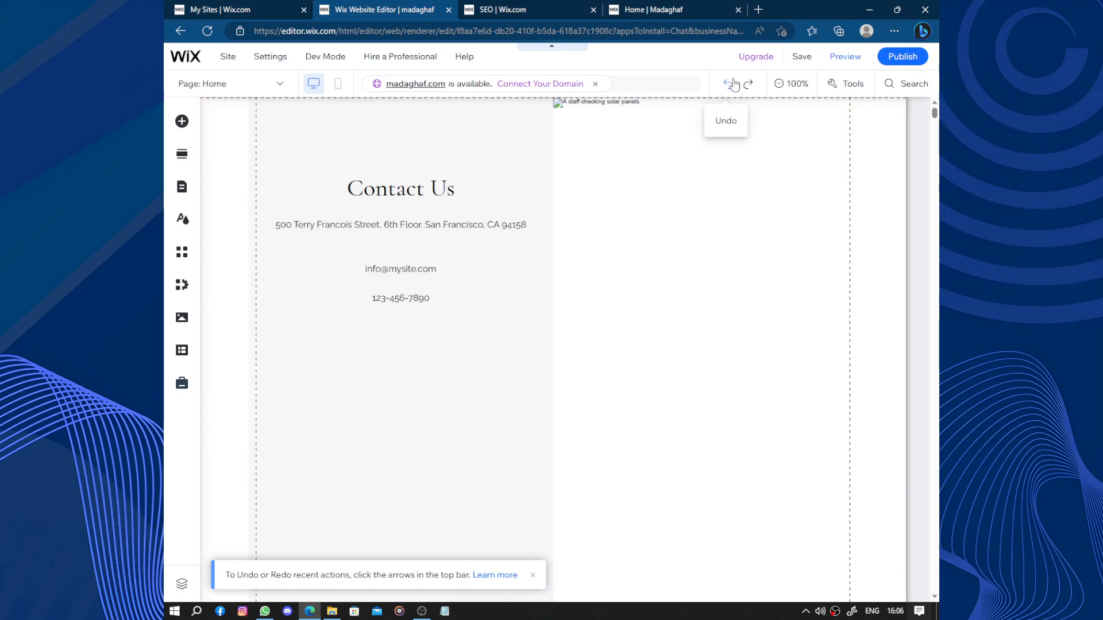
pyautogui.click(729, 84)
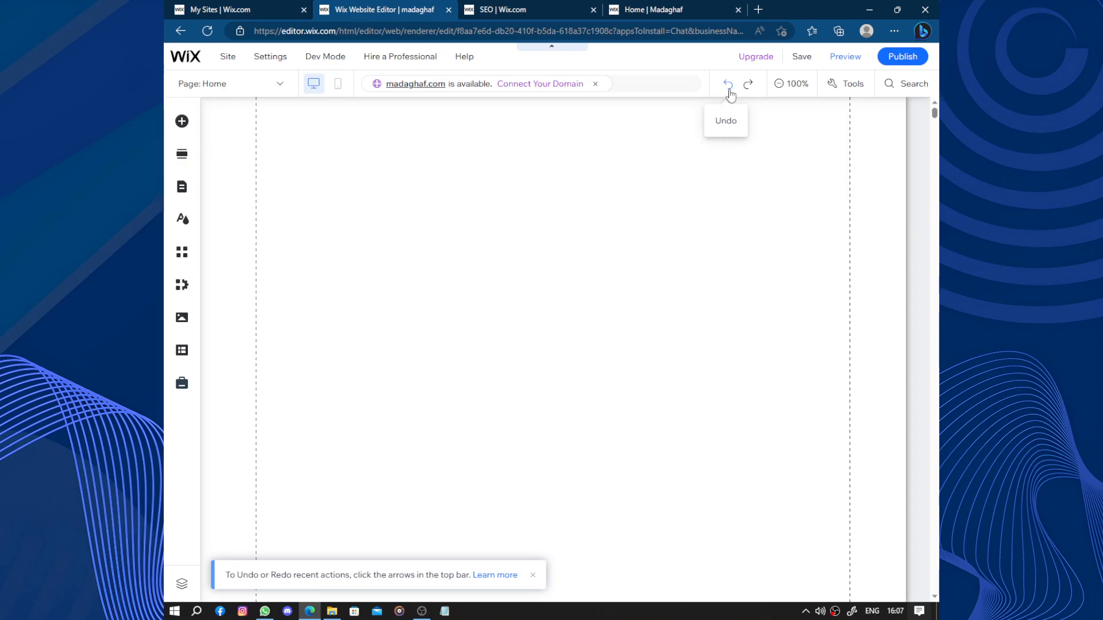
pyautogui.click(729, 90)
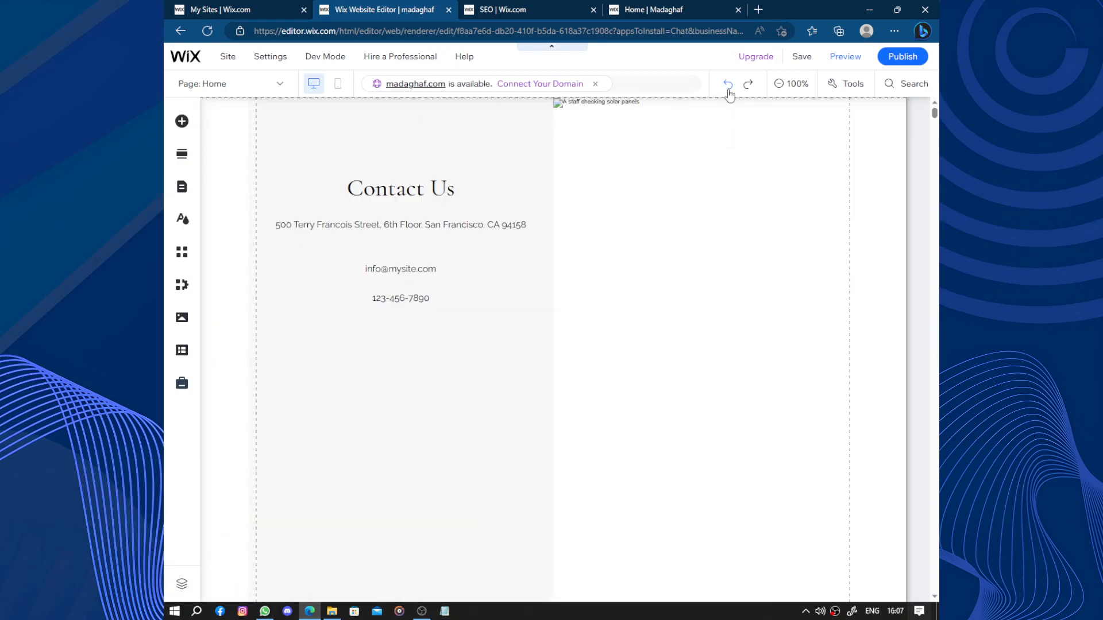
pyautogui.click(729, 91)
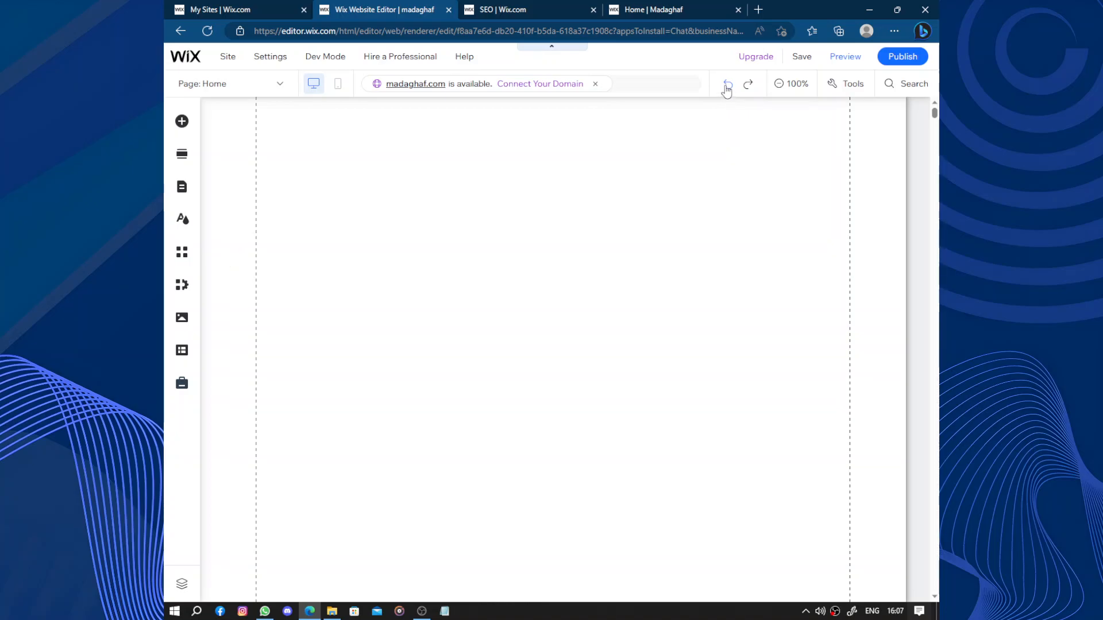
pyautogui.click(664, 7)
pyautogui.click(392, 8)
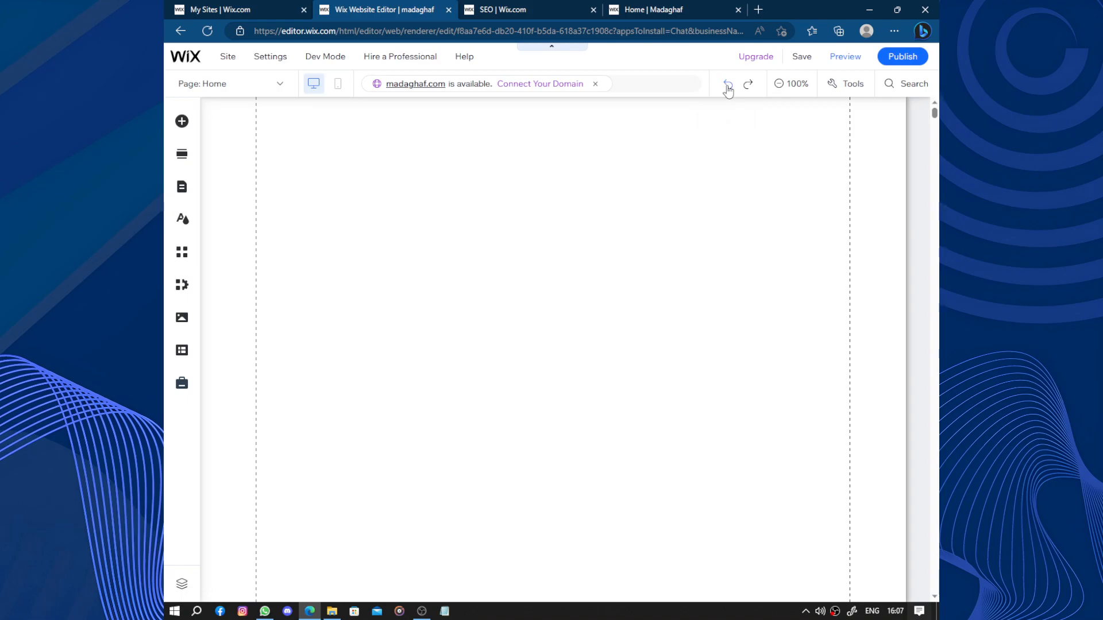
pyautogui.click(729, 90)
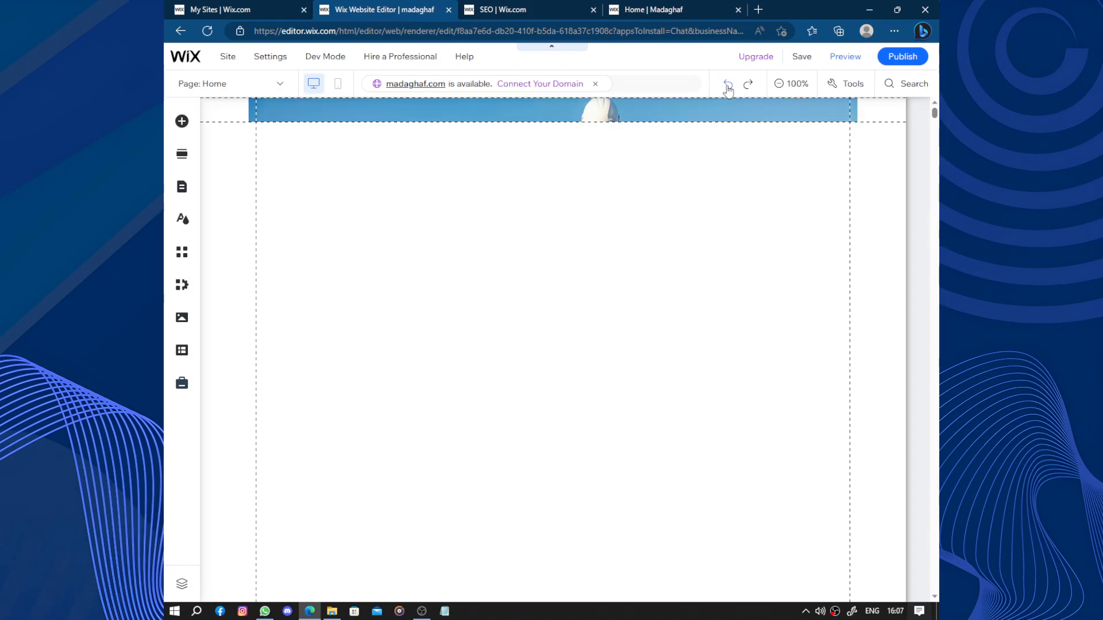
pyautogui.click(728, 90)
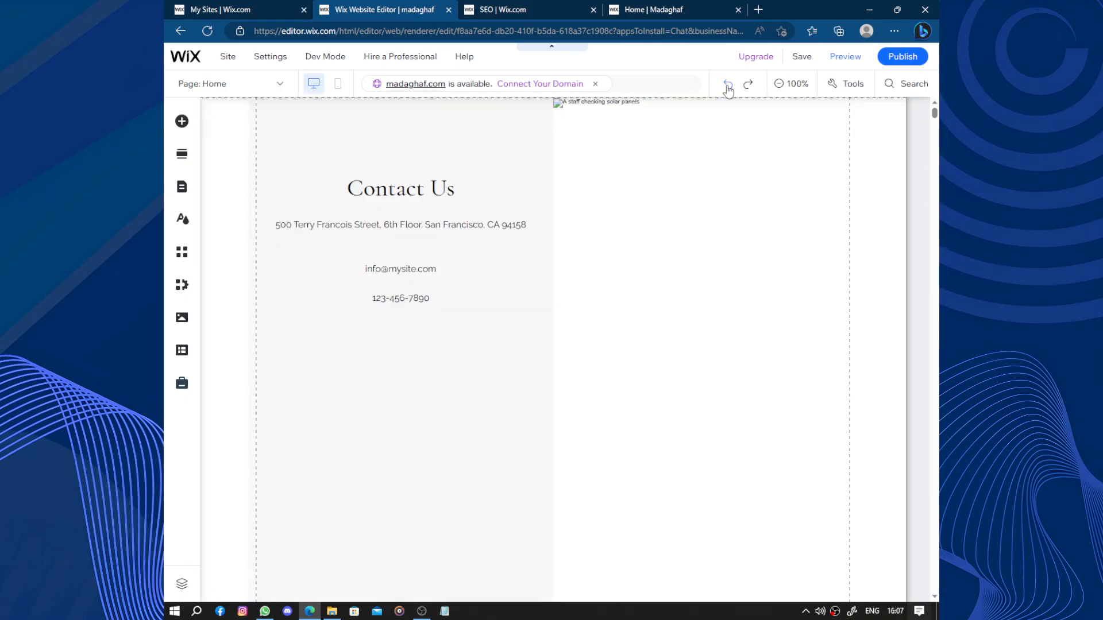
# - Return to the SEO checklist and view the tasks for connecting a custom domain and Google Search Console
pyautogui.click(511, 8)
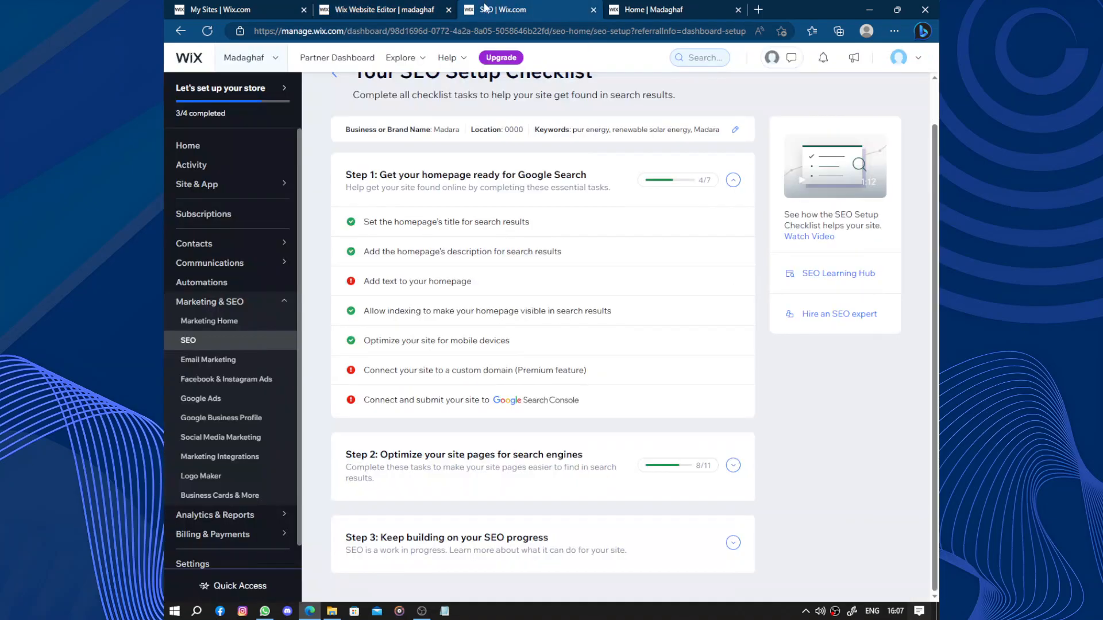
pyautogui.click(498, 374)
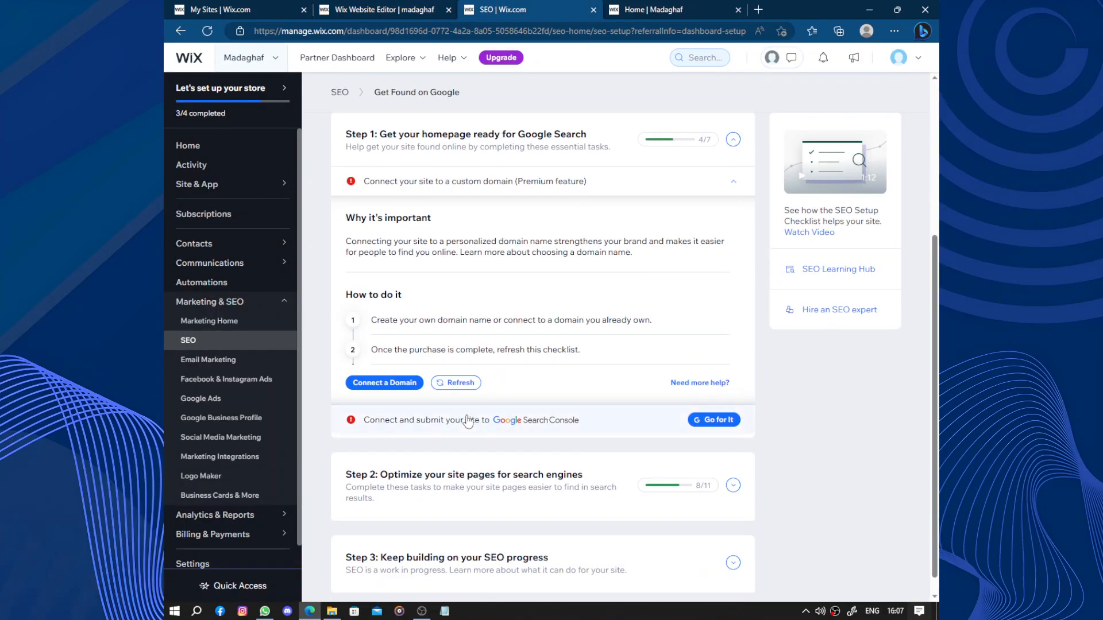
pyautogui.click(469, 421)
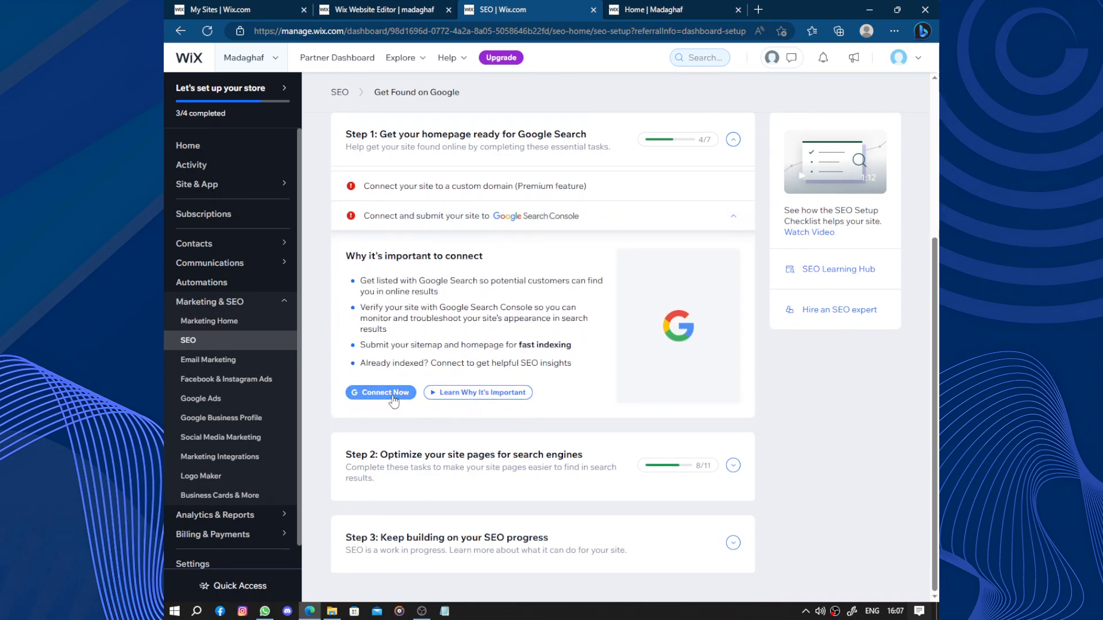